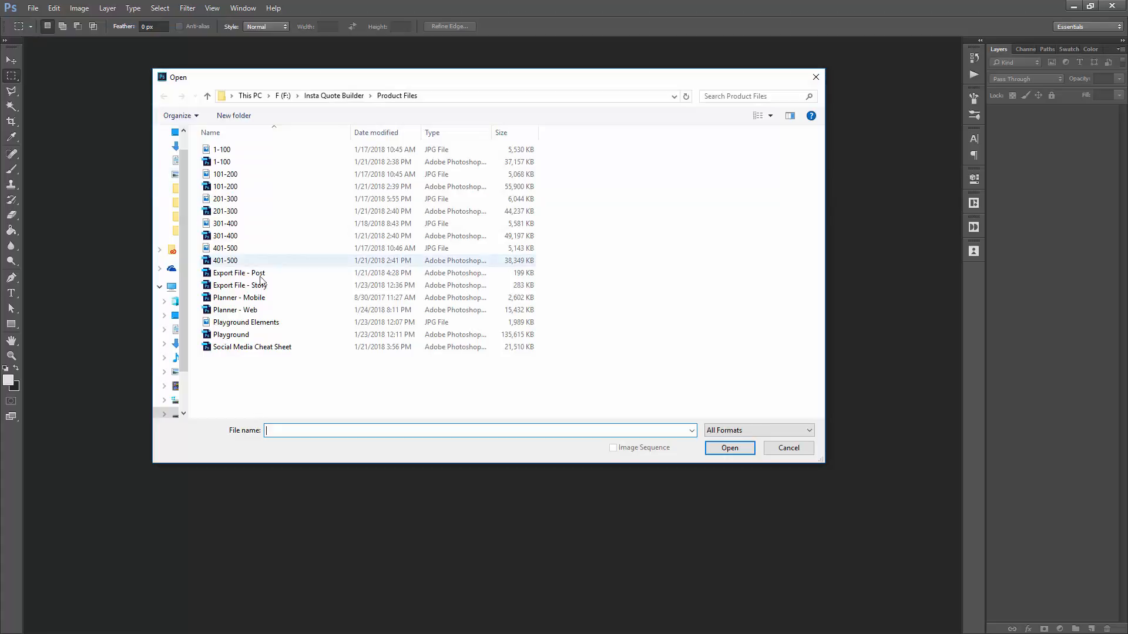
Open the Photoshop documents Export File - Post and 301-400 from the Product Files folder
double_click(268, 273)
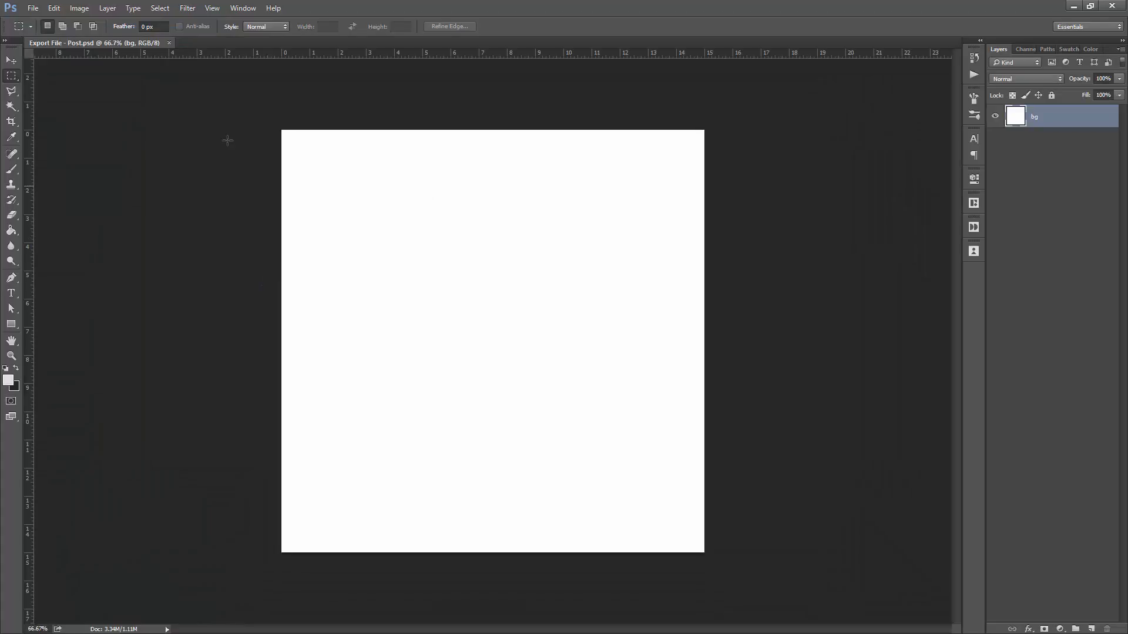
click(33, 8)
click(45, 32)
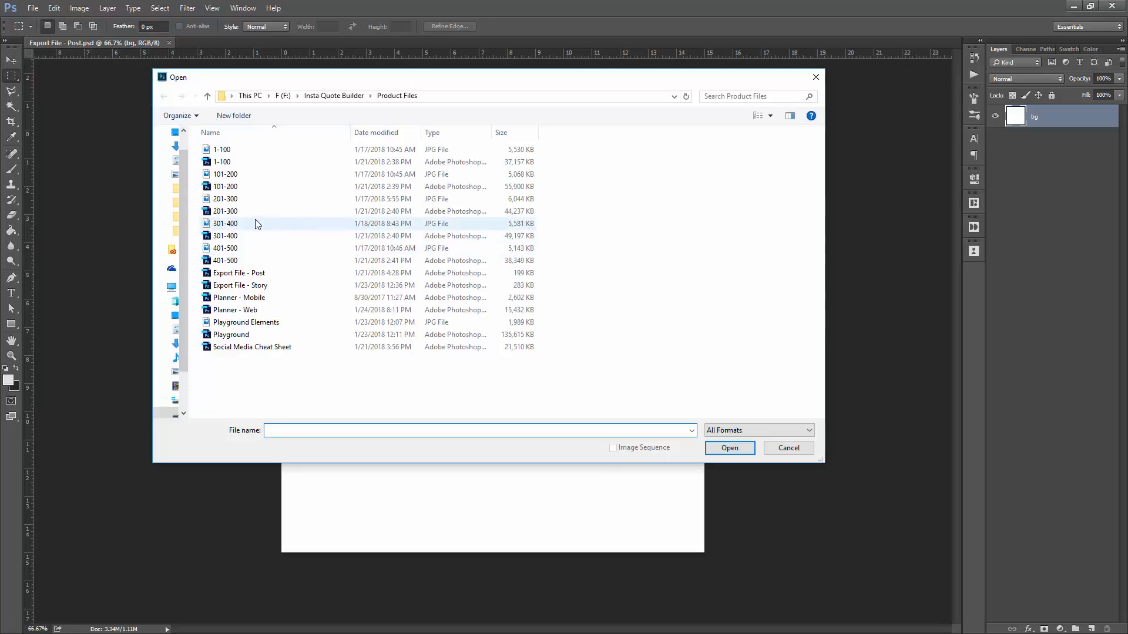
double_click(245, 235)
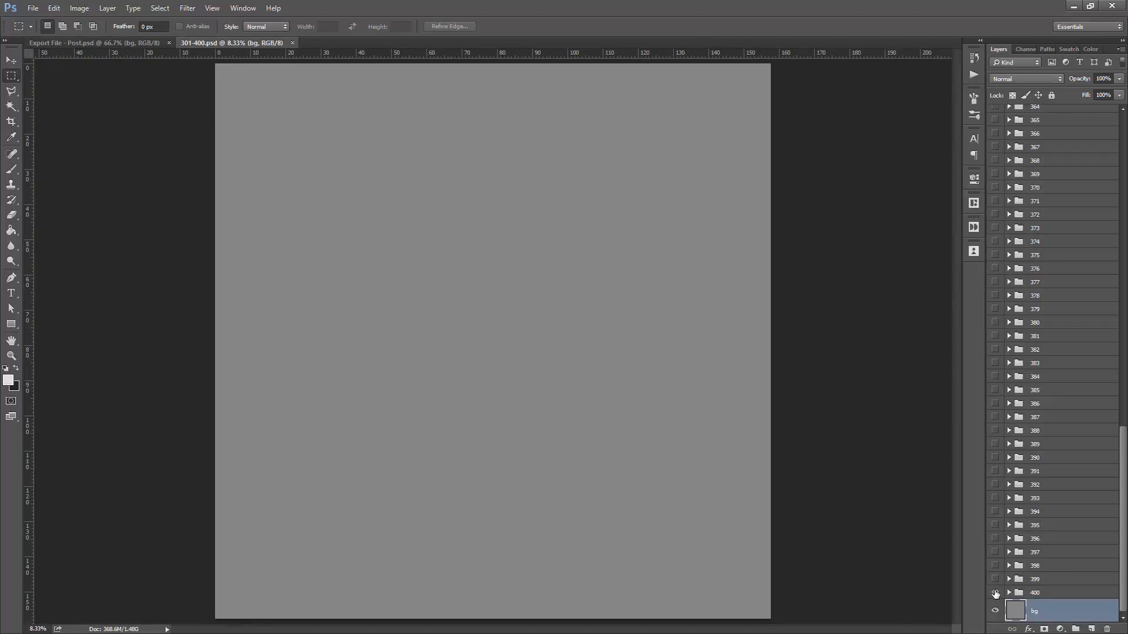
Make all the quote template groups visible and copy the "think BIG" group into the Export File - Post document
drag(994, 533, 990, 71)
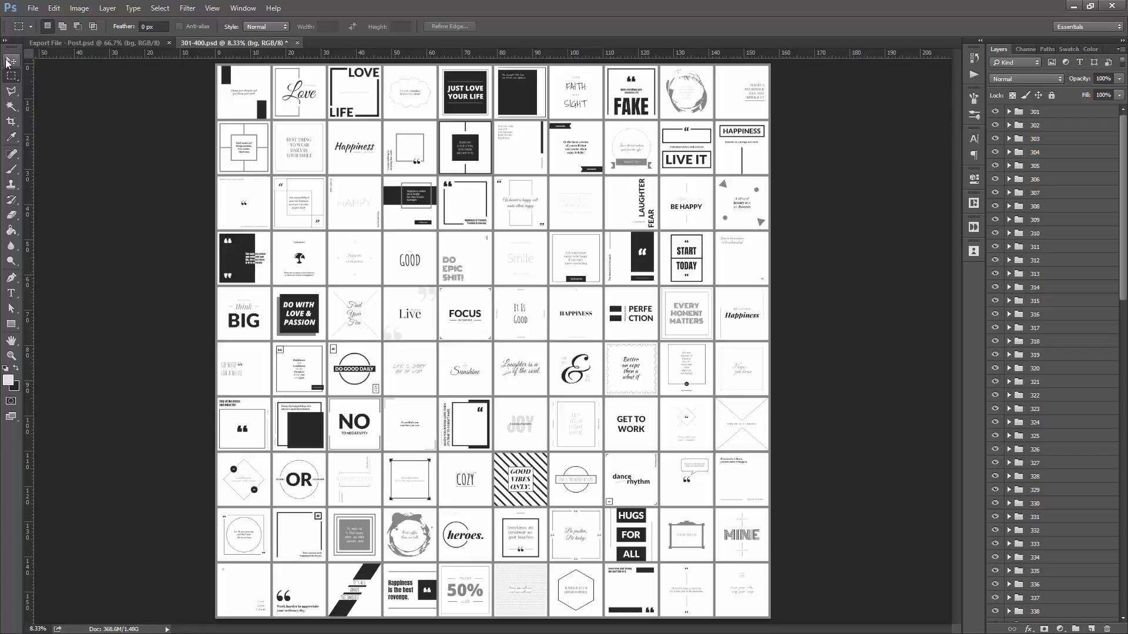
click(10, 62)
click(151, 134)
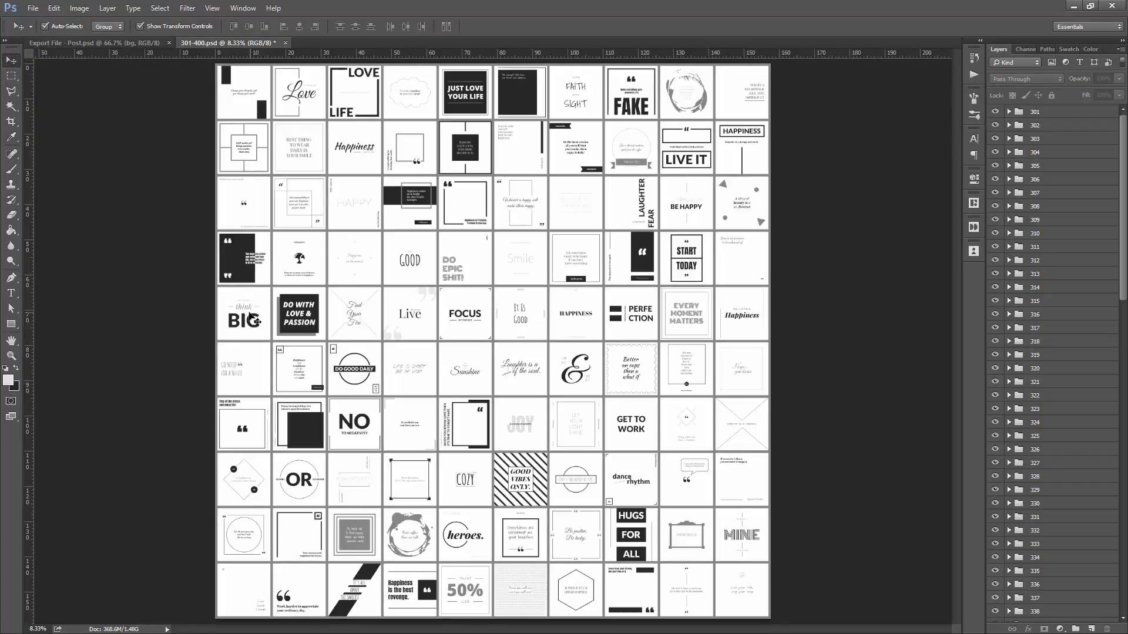
drag(255, 329, 410, 265)
drag(404, 185, 554, 276)
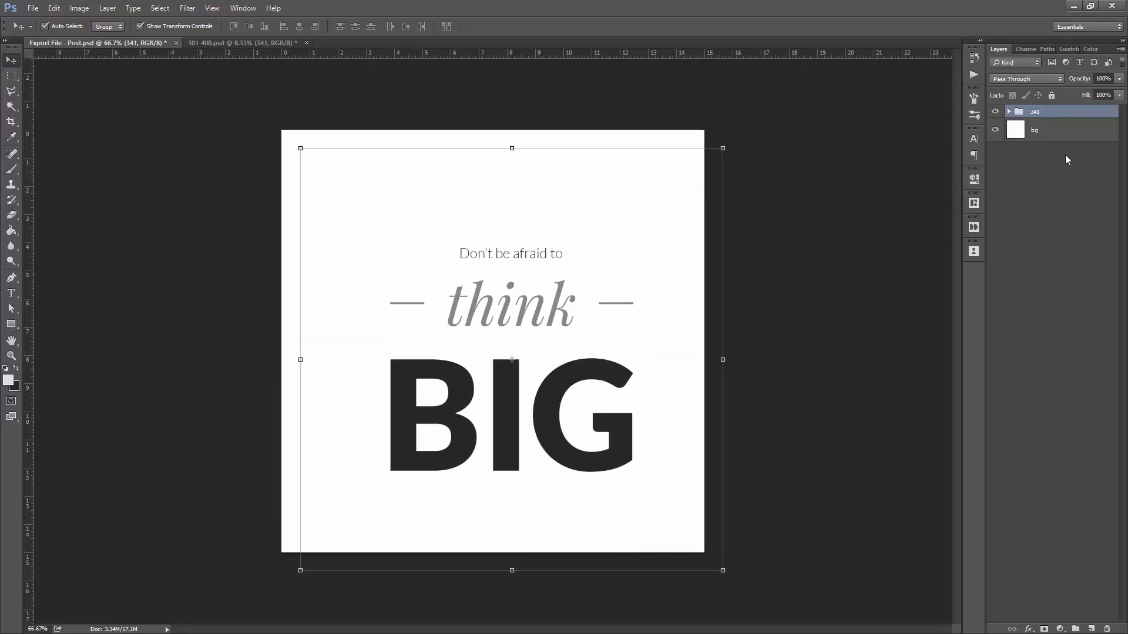
Centre the 341 group vertically and horizontally on the canvas, using the bg layer's outline as the selection, and deselect
ctrl+click(1017, 133)
click(299, 26)
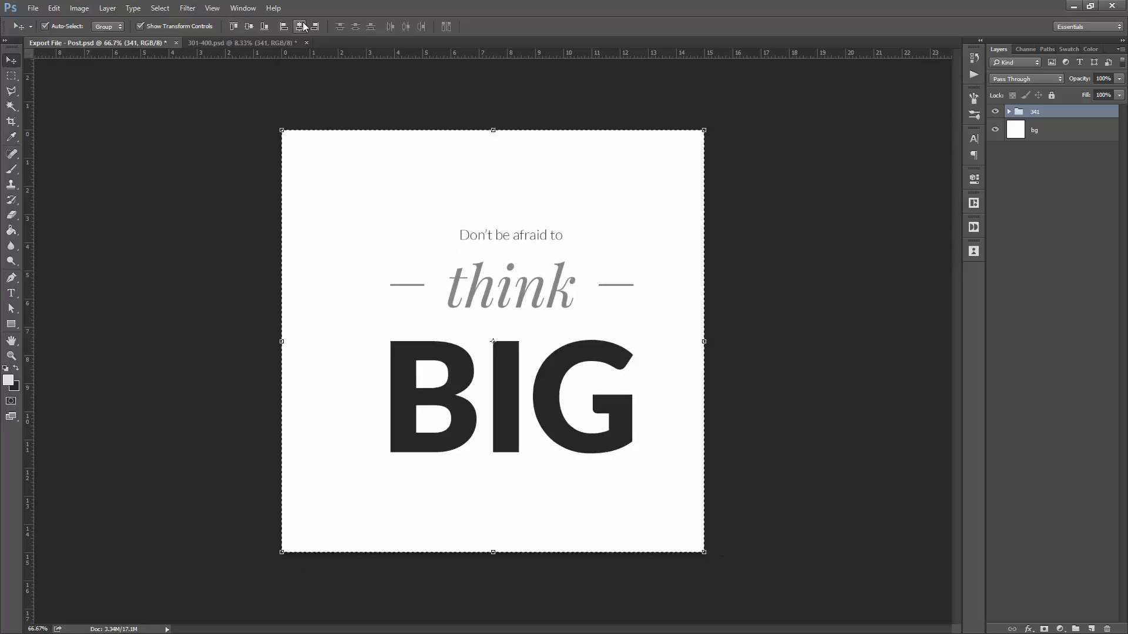
click(300, 25)
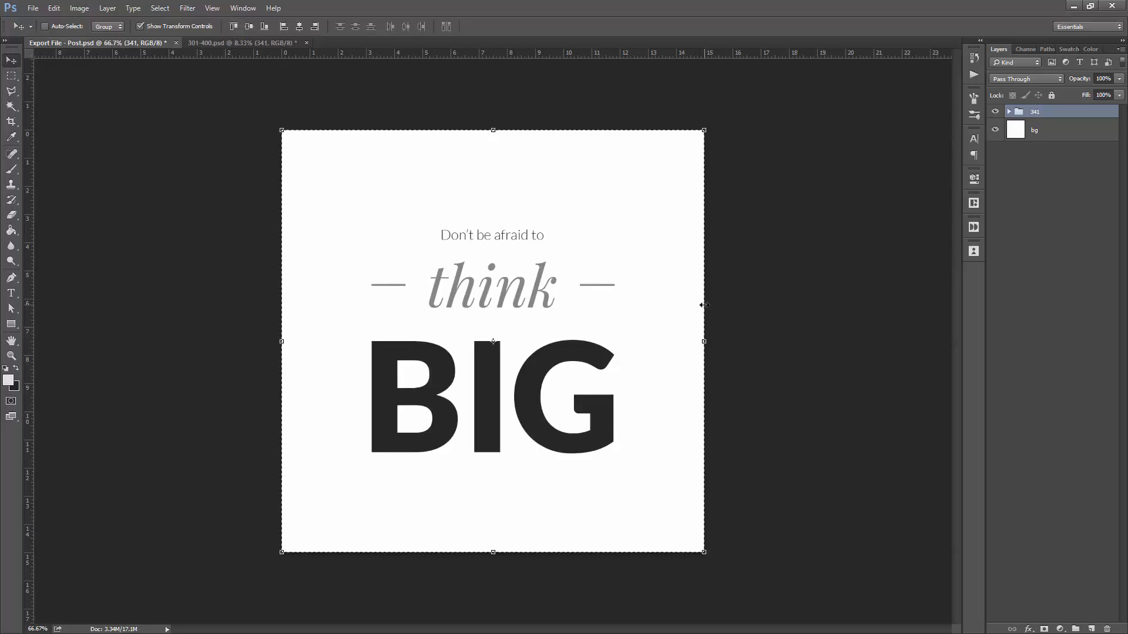
key(ctrl+d)
Close the 301-400.psd template document without saving it
click(290, 42)
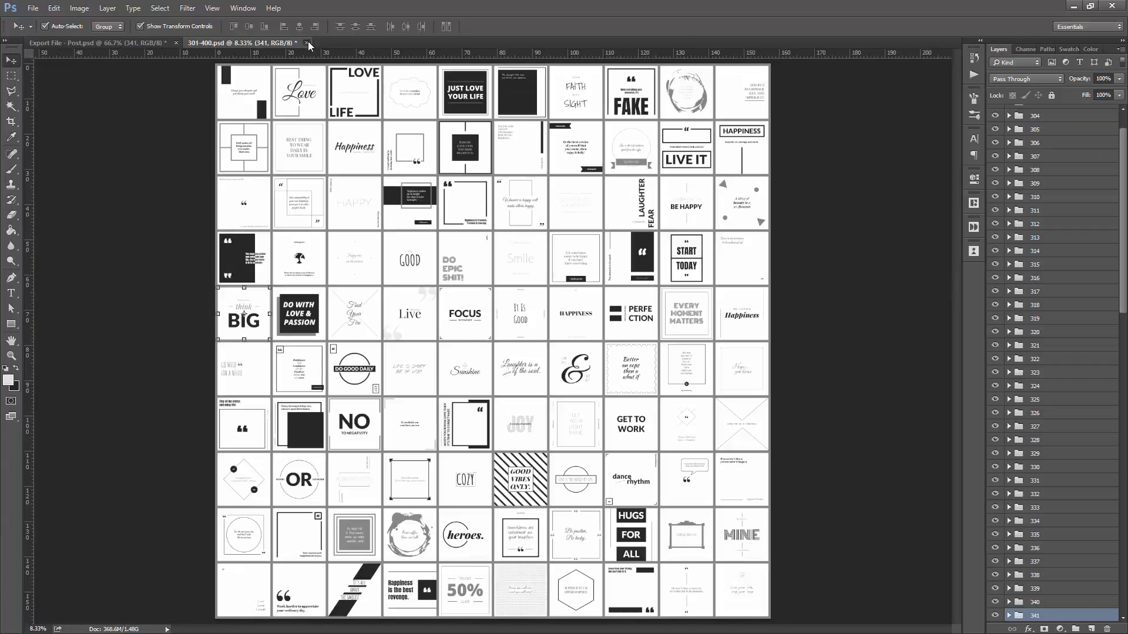
click(306, 43)
click(565, 243)
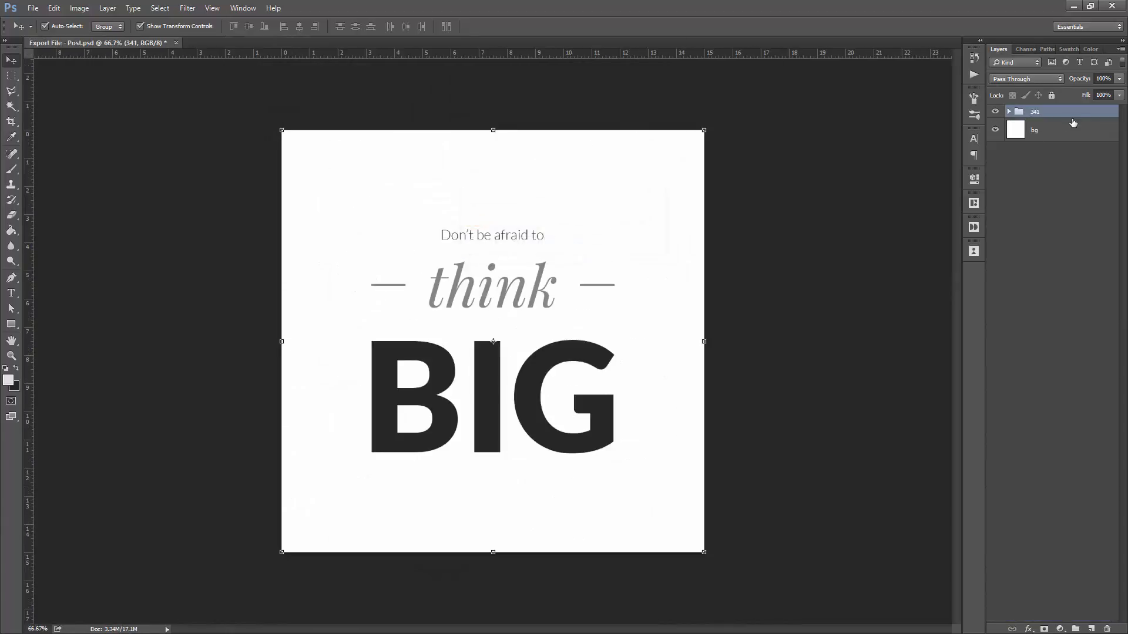
Duplicate the 341 group and hide the copy
right_click(1057, 116)
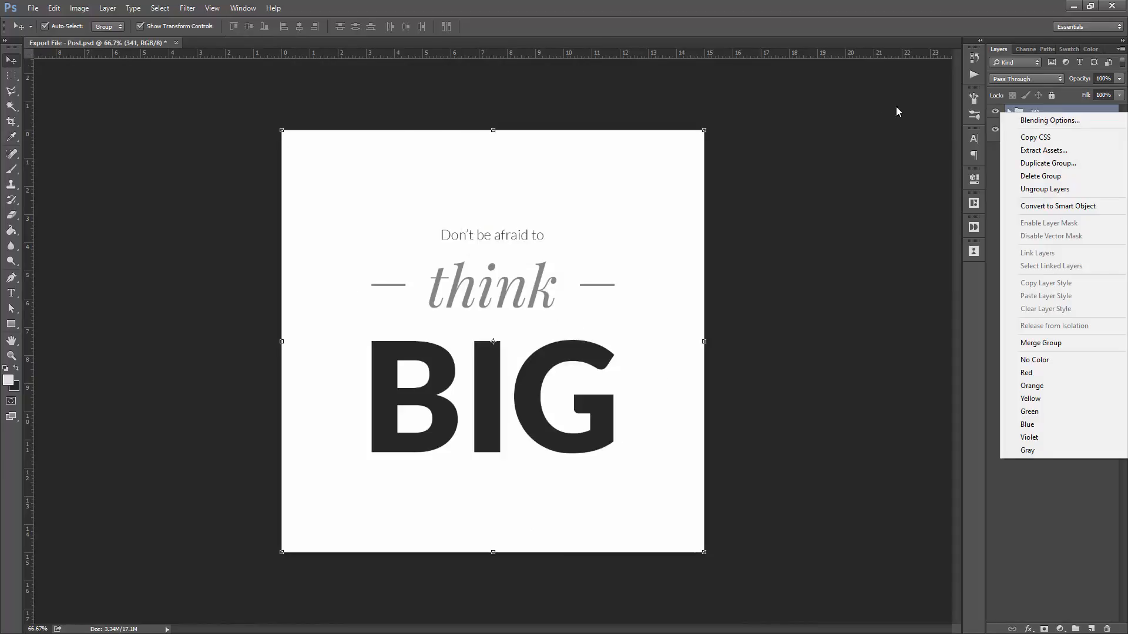
click(871, 143)
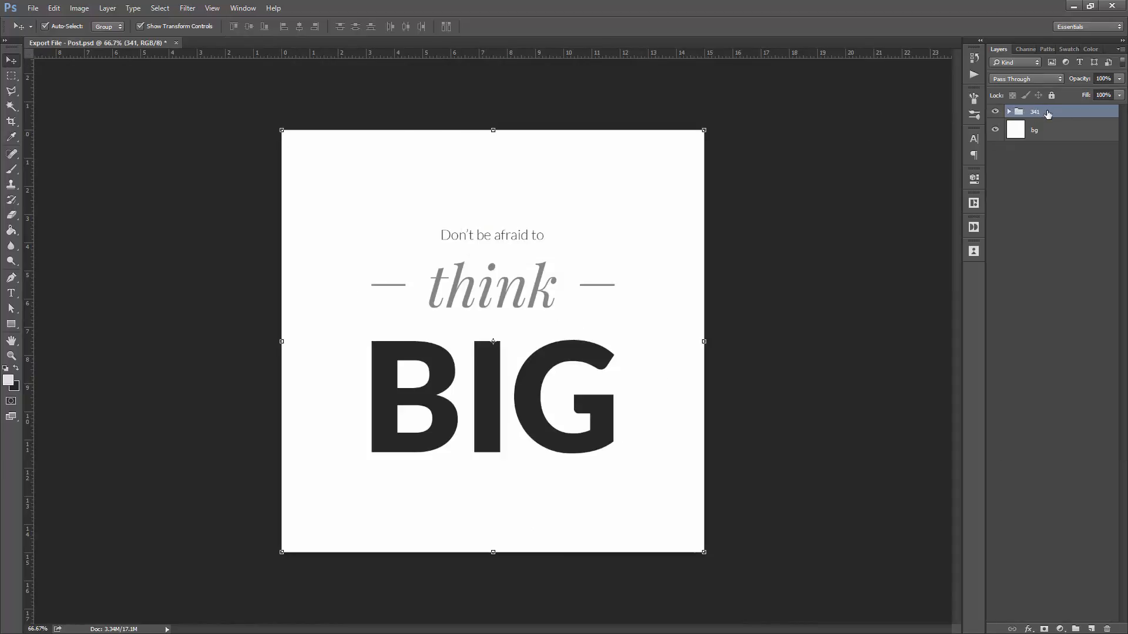
key(ctrl+j)
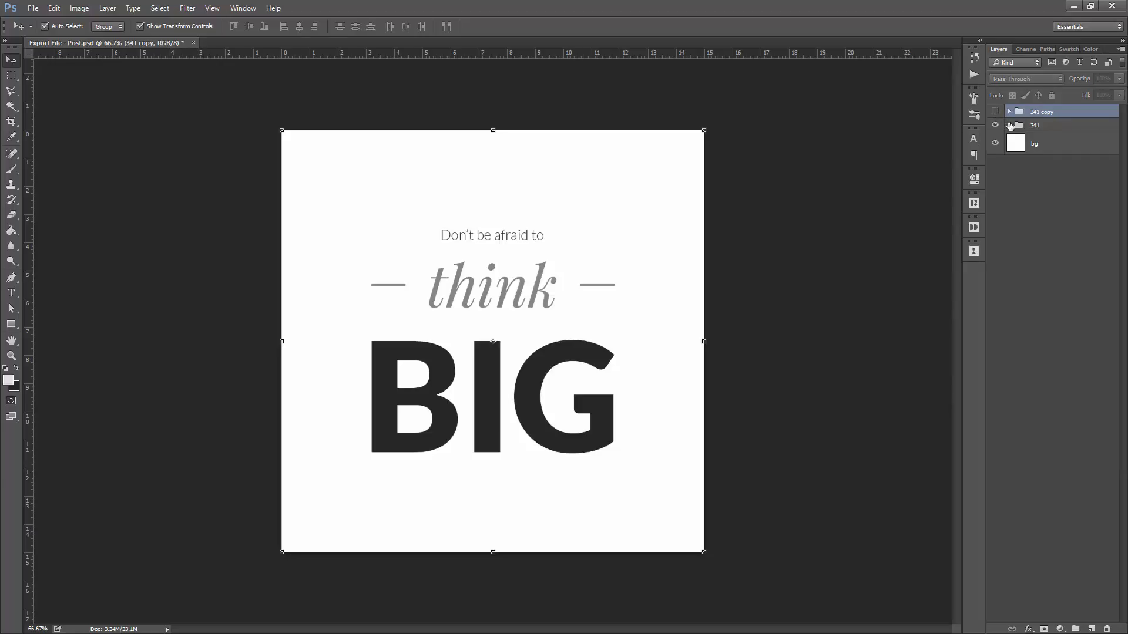
Ungroup the original 341 group and merge its bg shape with the document's bg layer
click(1009, 125)
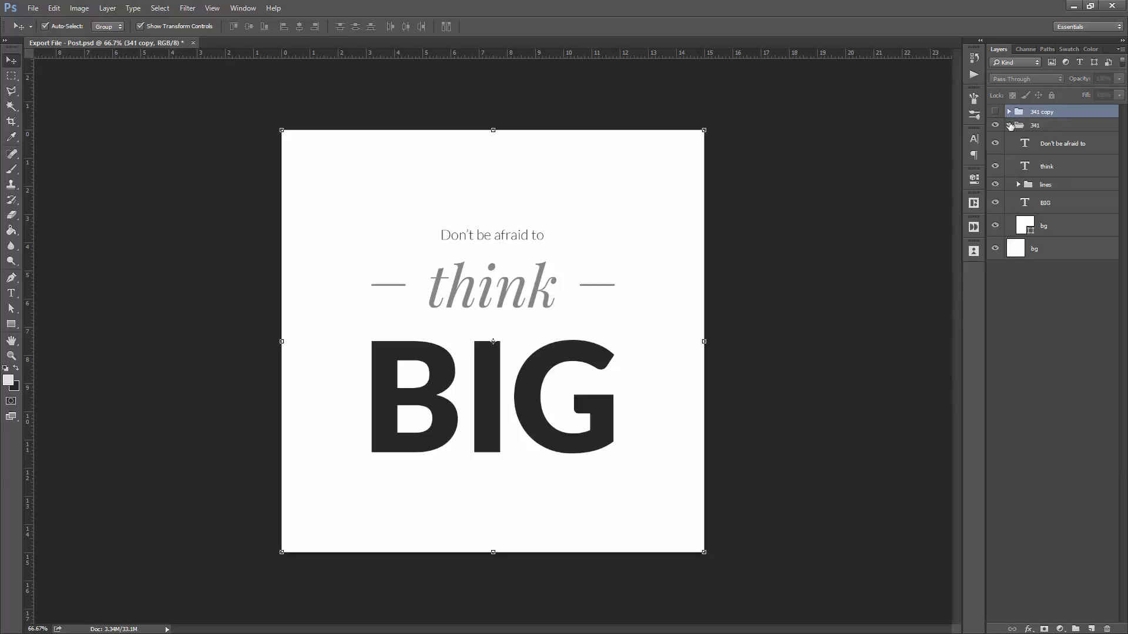
click(1038, 131)
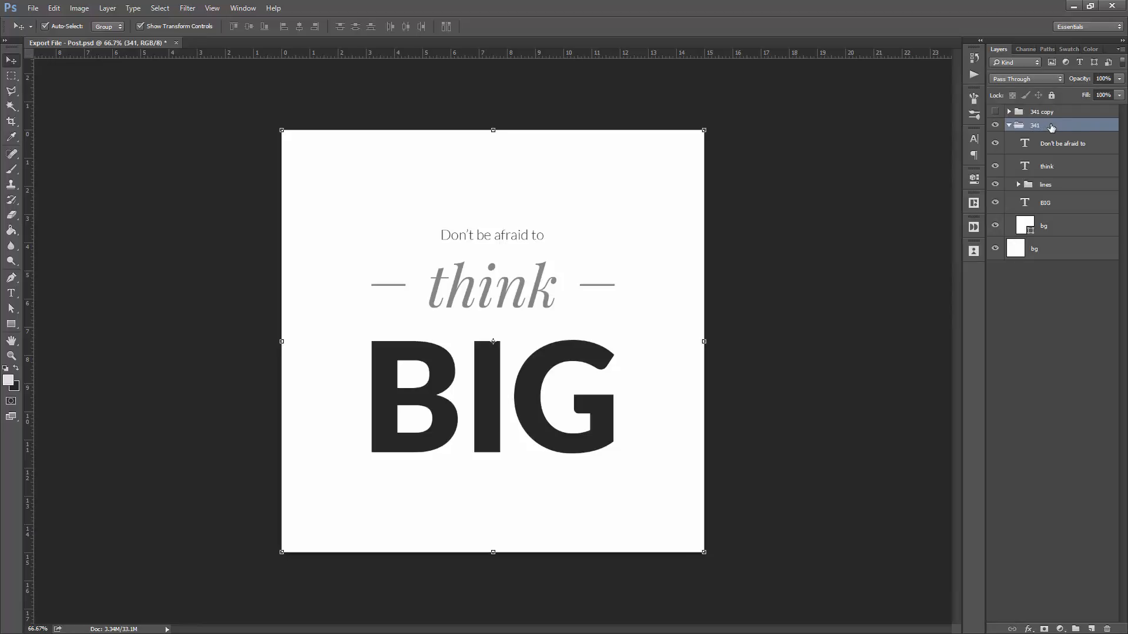
right_click(1052, 127)
click(1058, 197)
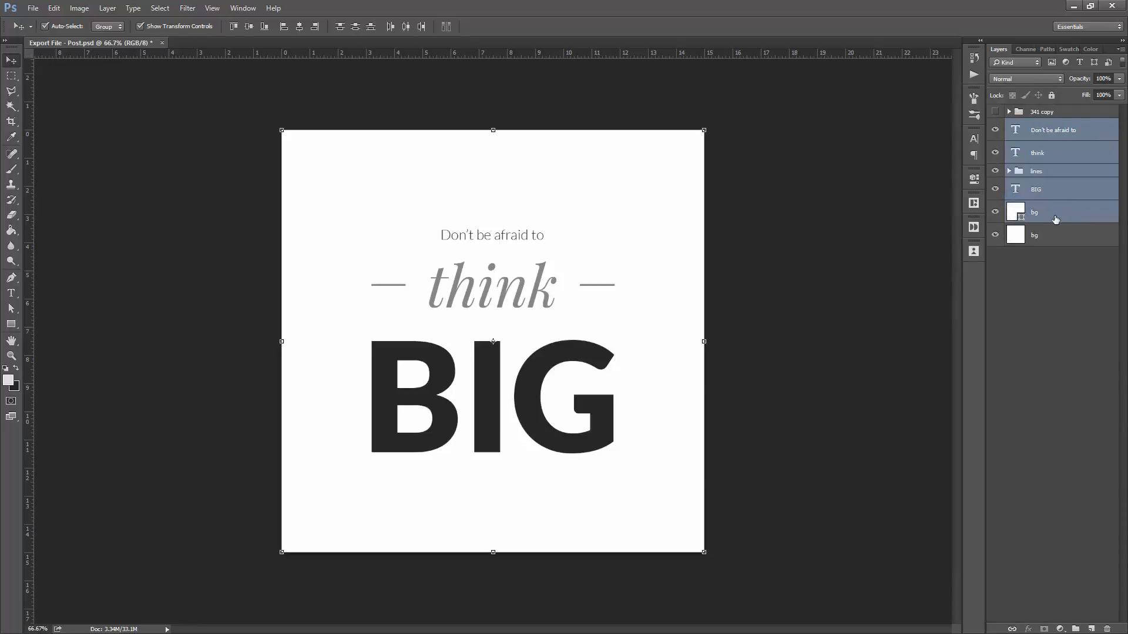
click(1053, 221)
key(ctrl+e)
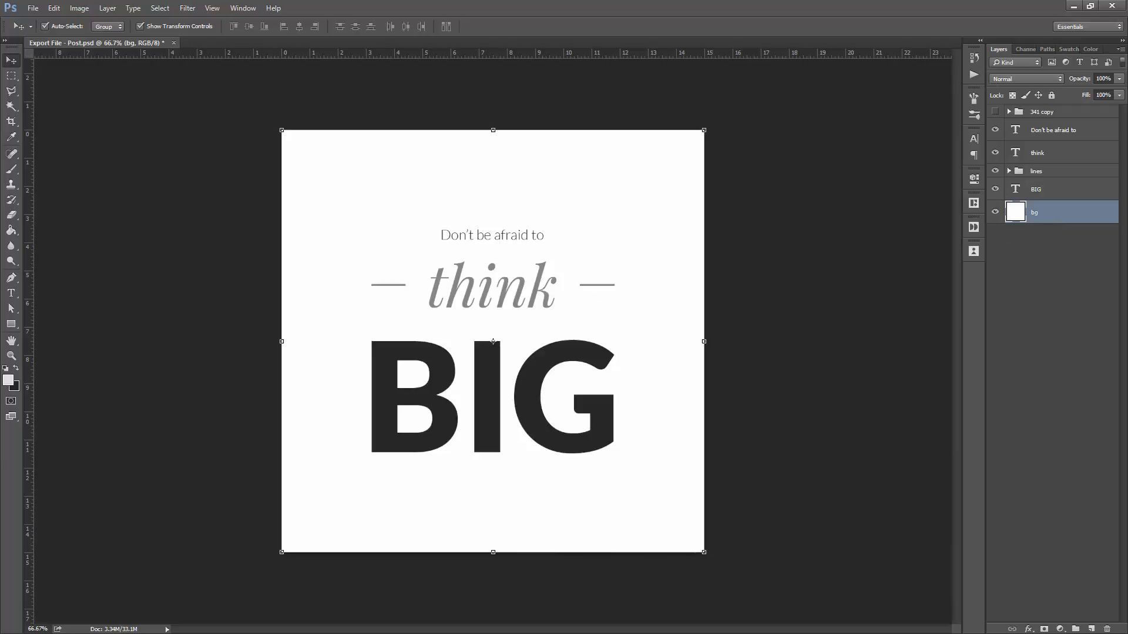
Place the mountain lake photo directly above the BIG text layer and clip it to the text
click(1046, 194)
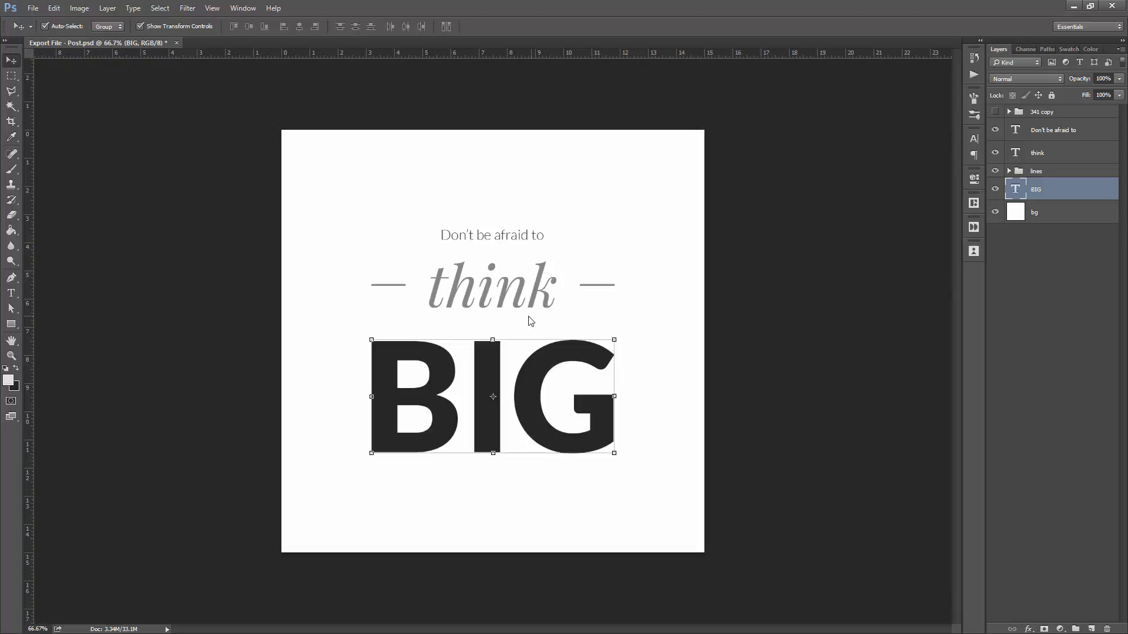
key(ctrl+t)
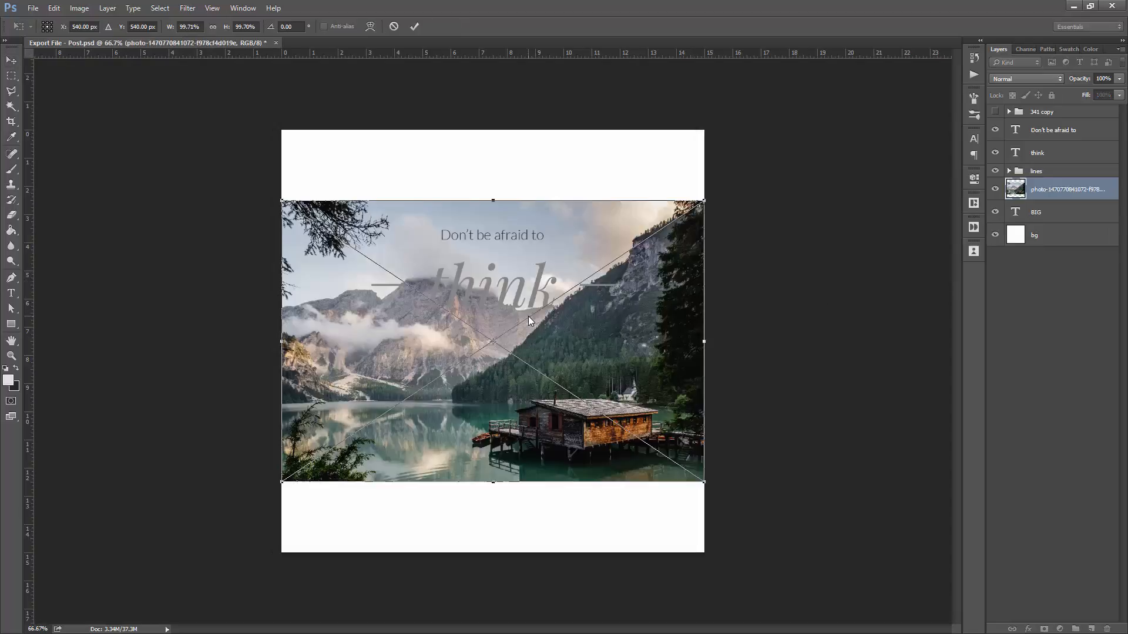
key(Return)
right_click(1059, 195)
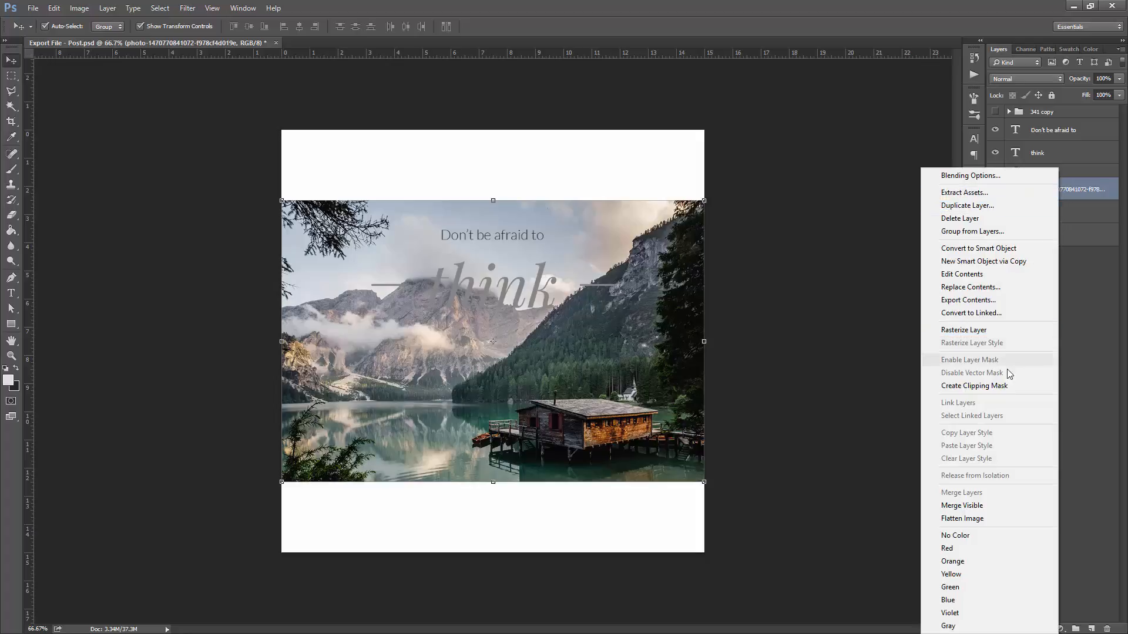
click(996, 386)
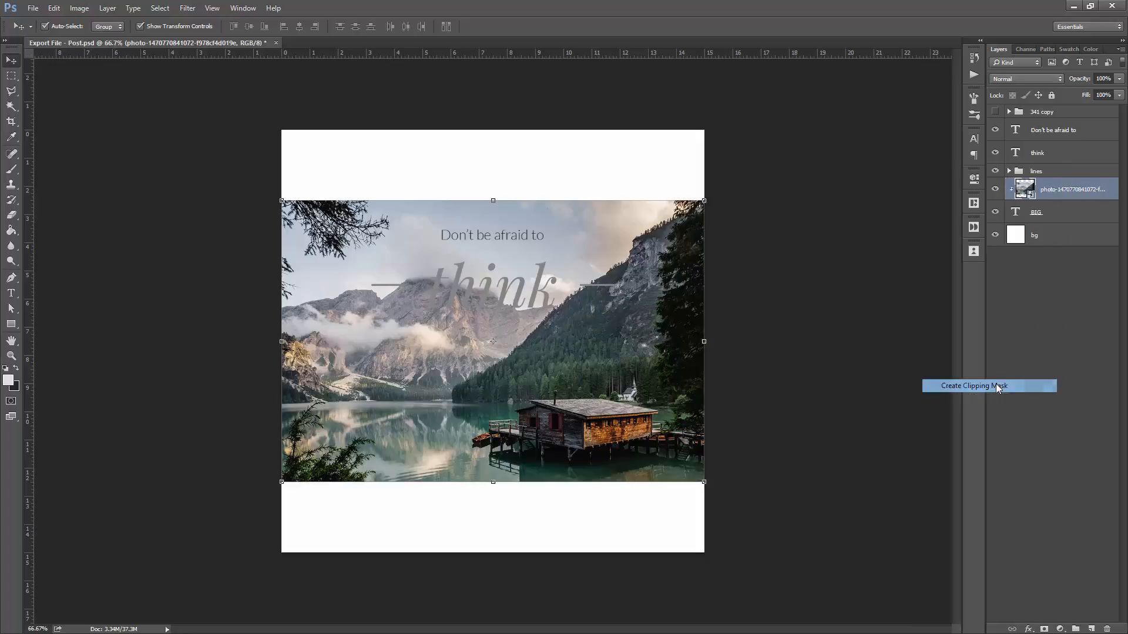
Scale the clipped photo to about 58% and position it over the BIG lettering
drag(706, 201, 625, 271)
drag(314, 267, 401, 326)
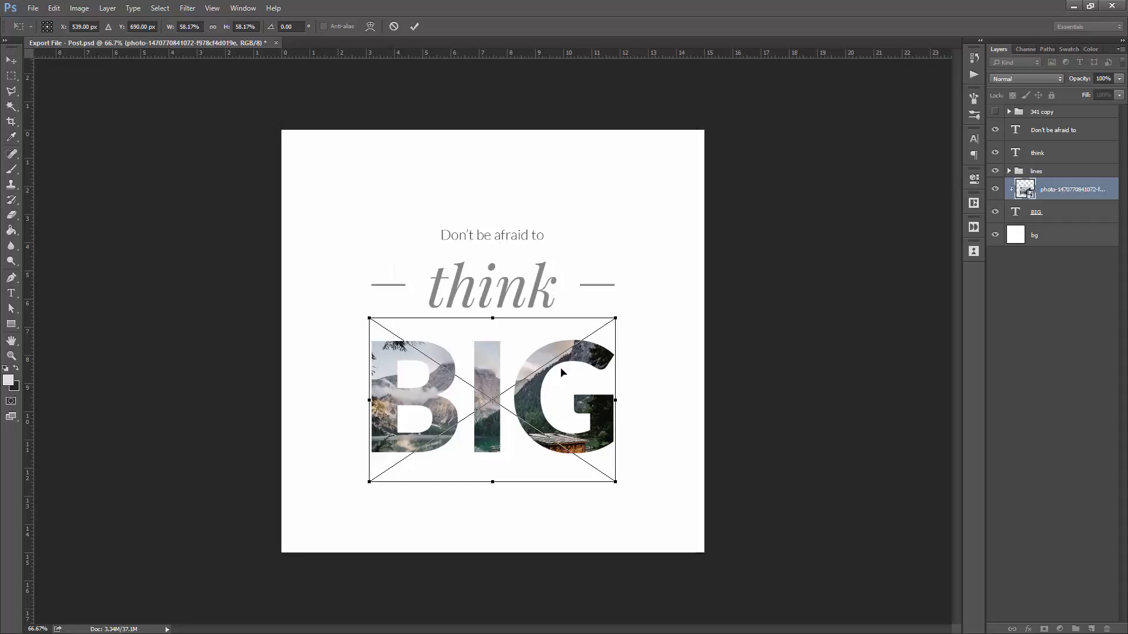
drag(586, 378, 587, 358)
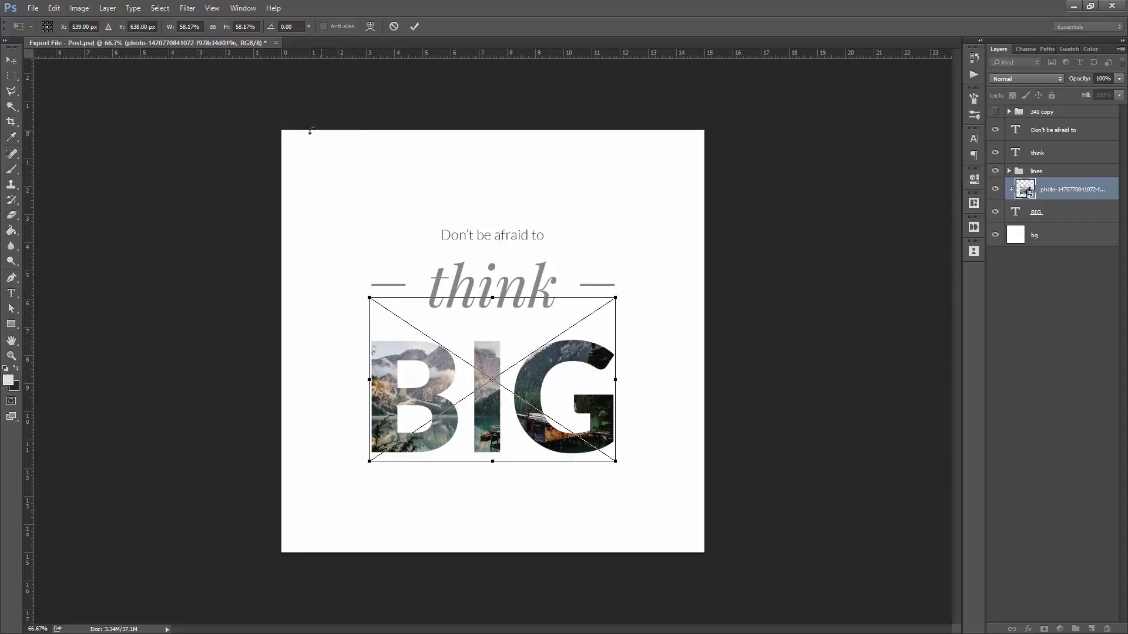
Flip the clipped photo horizontally, adjust its position within the BIG lettering and apply the transformation
click(53, 8)
mouse_move(157, 248)
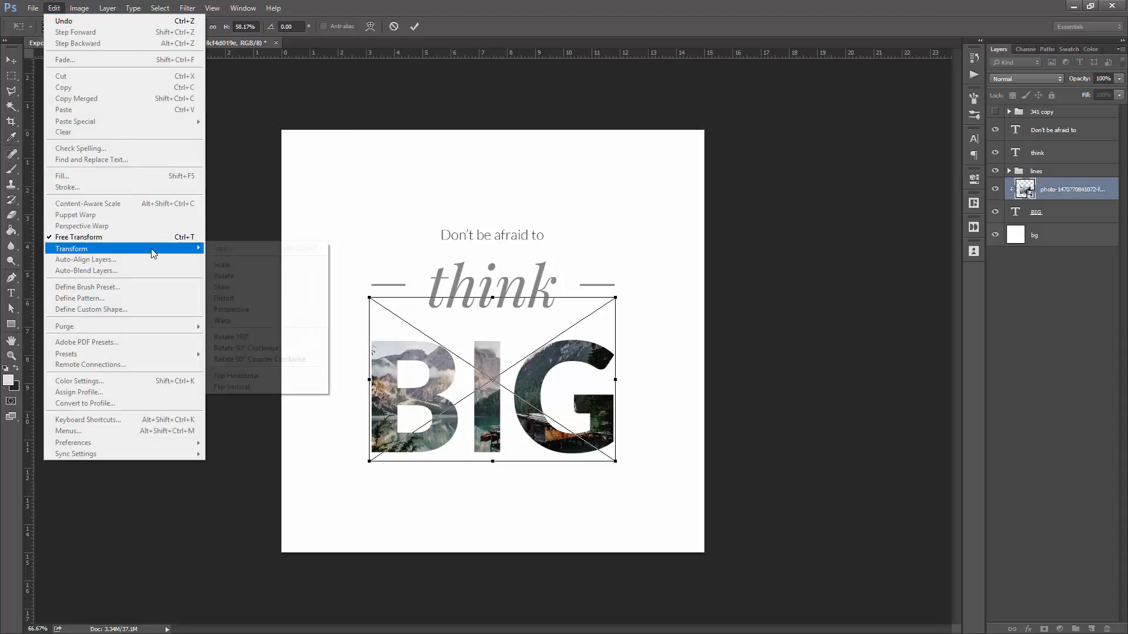
click(284, 376)
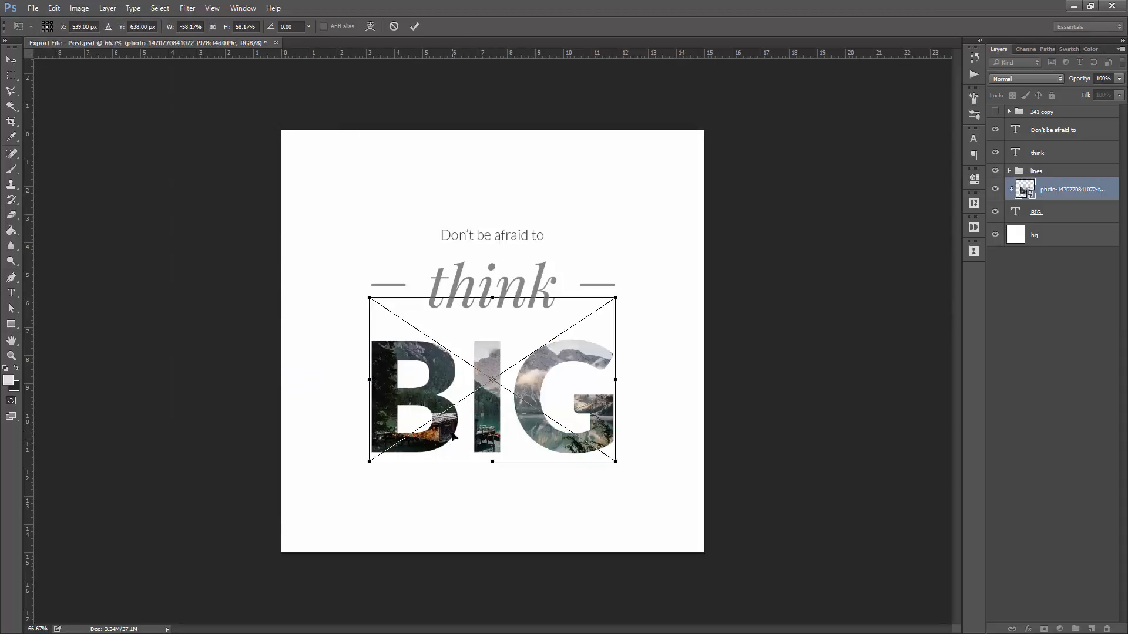
drag(511, 448, 511, 439)
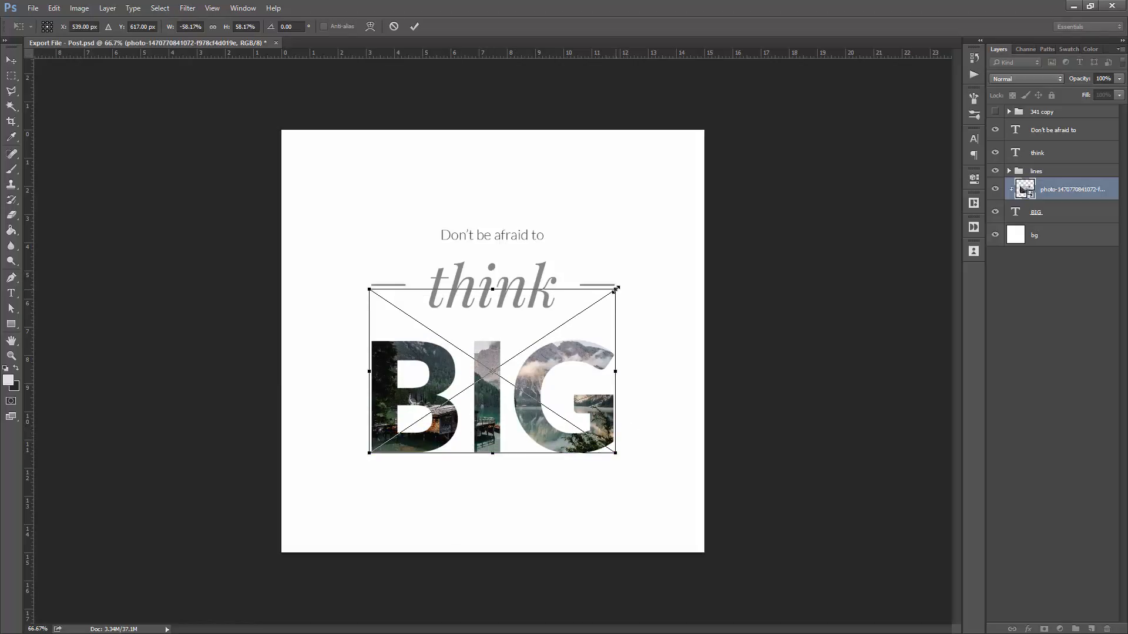
drag(616, 290, 514, 357)
drag(687, 319, 645, 335)
key(Return)
click(835, 333)
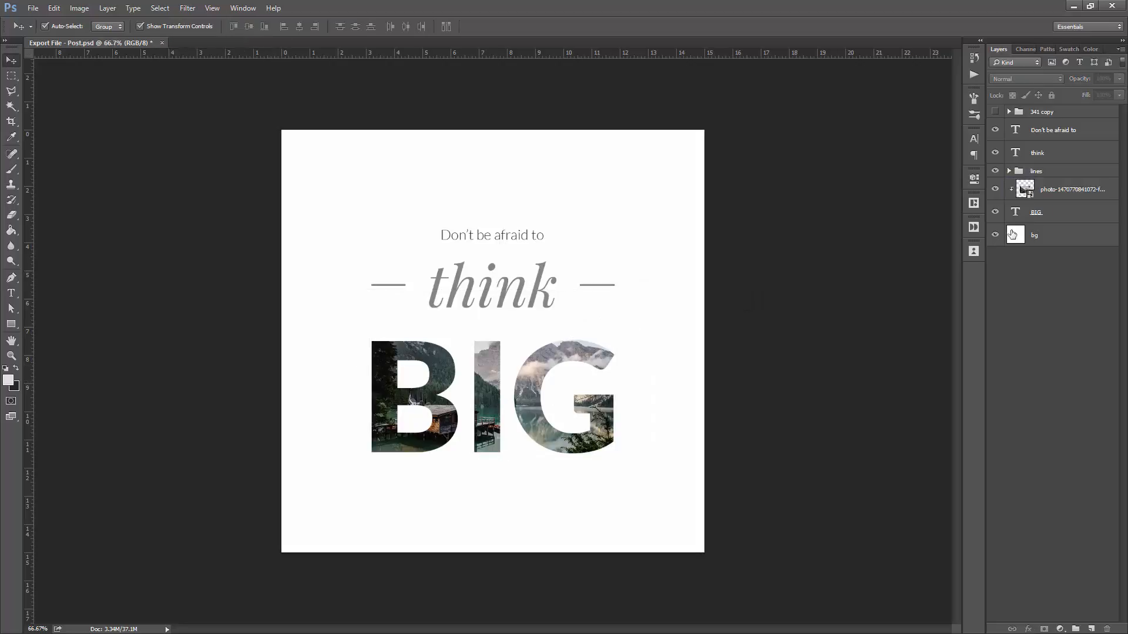
Group the quote's text, lines and photo layers, hide that group and show the 341 copy group instead
click(1047, 219)
shift+click(1060, 140)
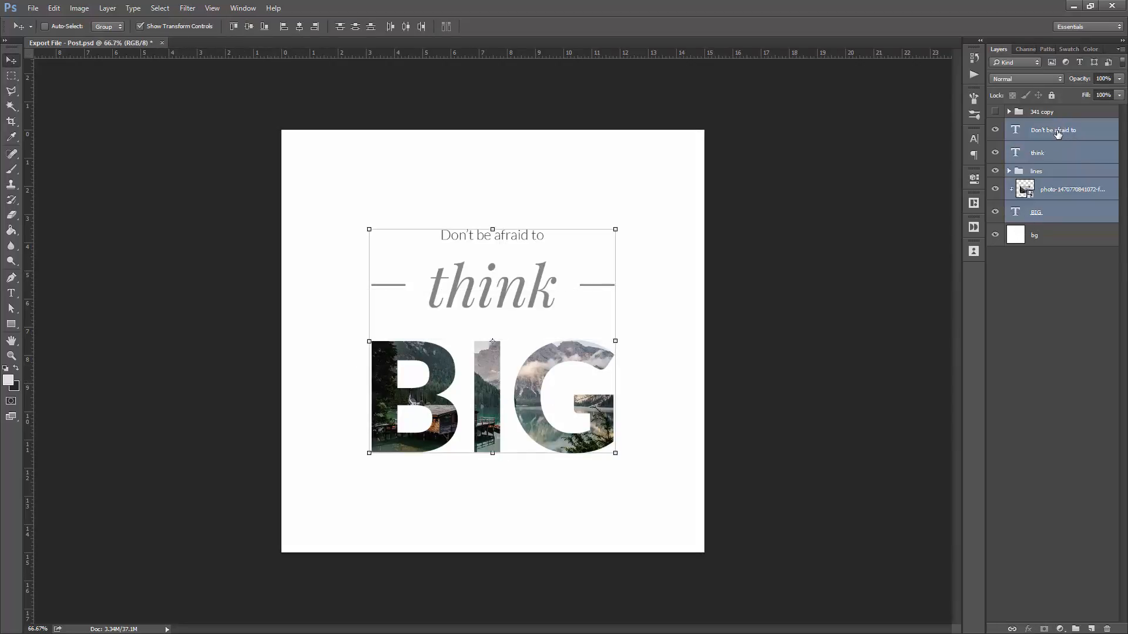
key(ctrl+g)
click(994, 125)
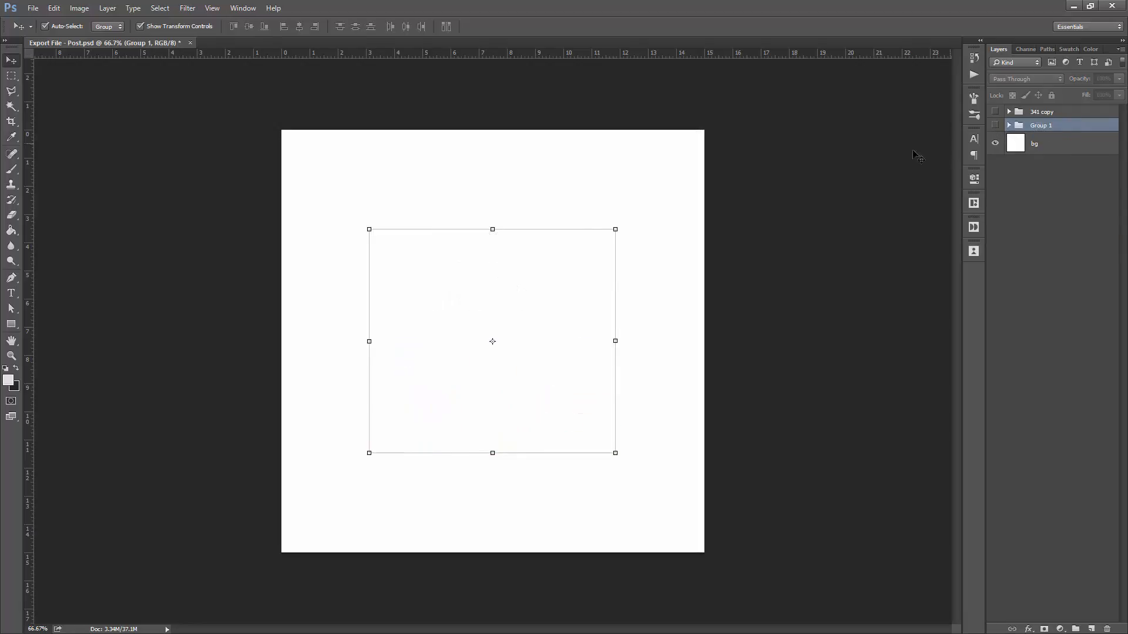
click(997, 114)
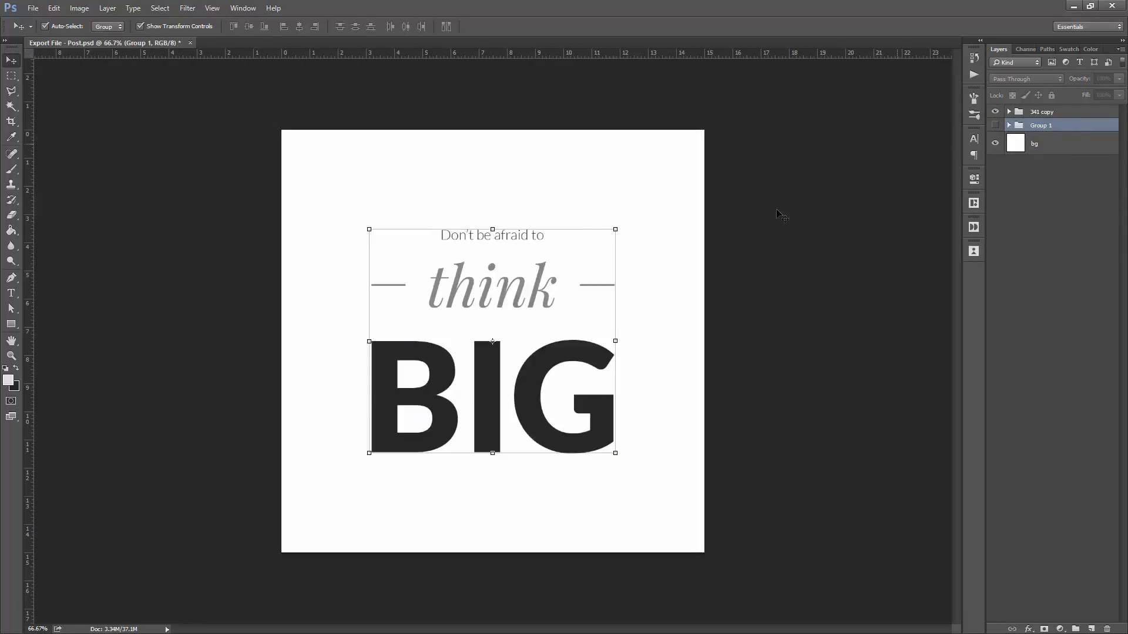
Delete the bg shape layer from the 341 copy group and collapse the group
click(1009, 111)
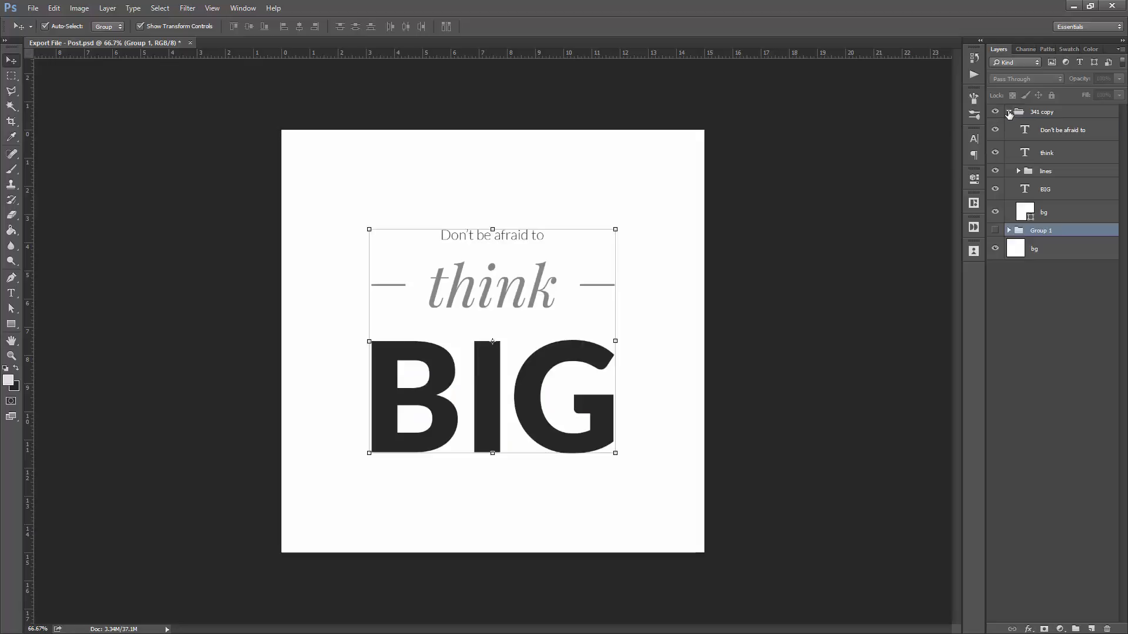
click(1047, 219)
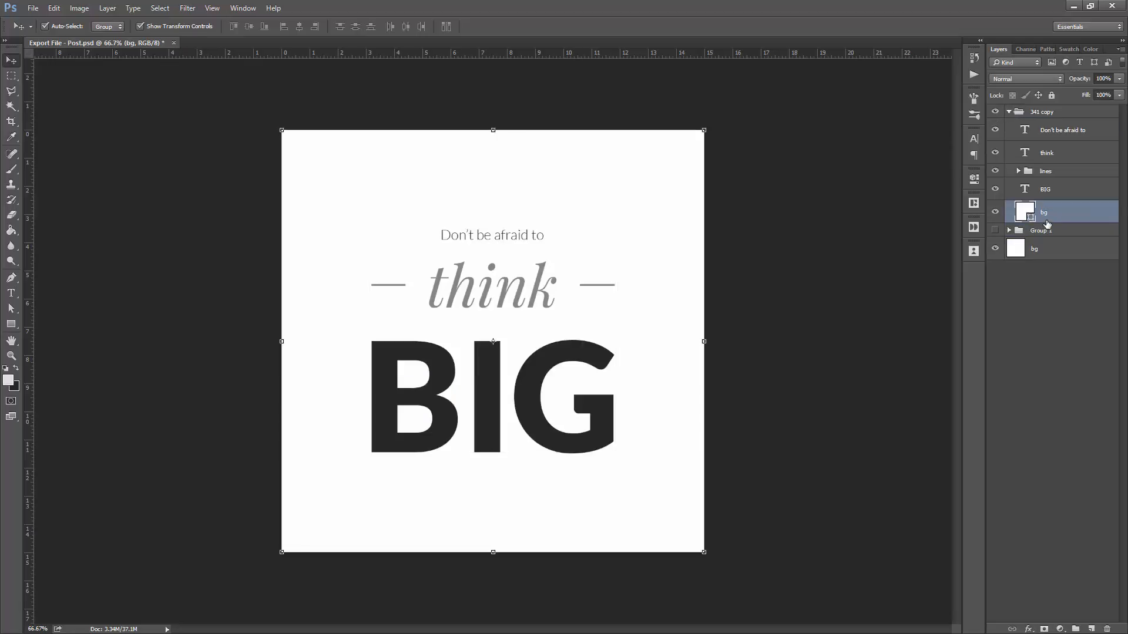
key(Delete)
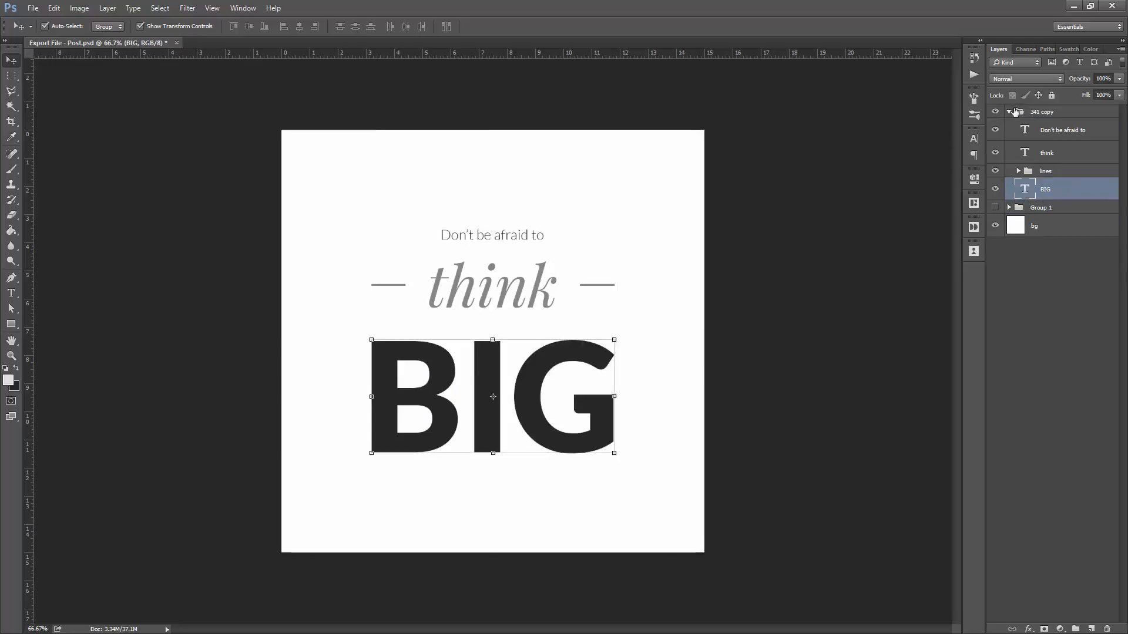
click(1009, 112)
click(766, 196)
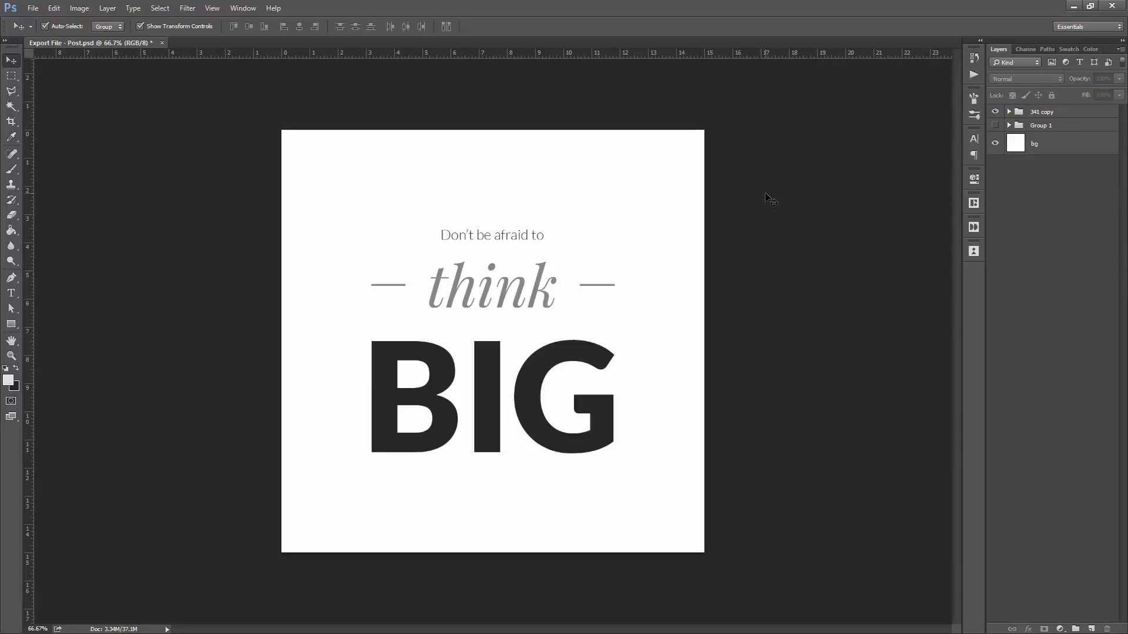
Convert the 341 copy group into a smart object
click(1010, 112)
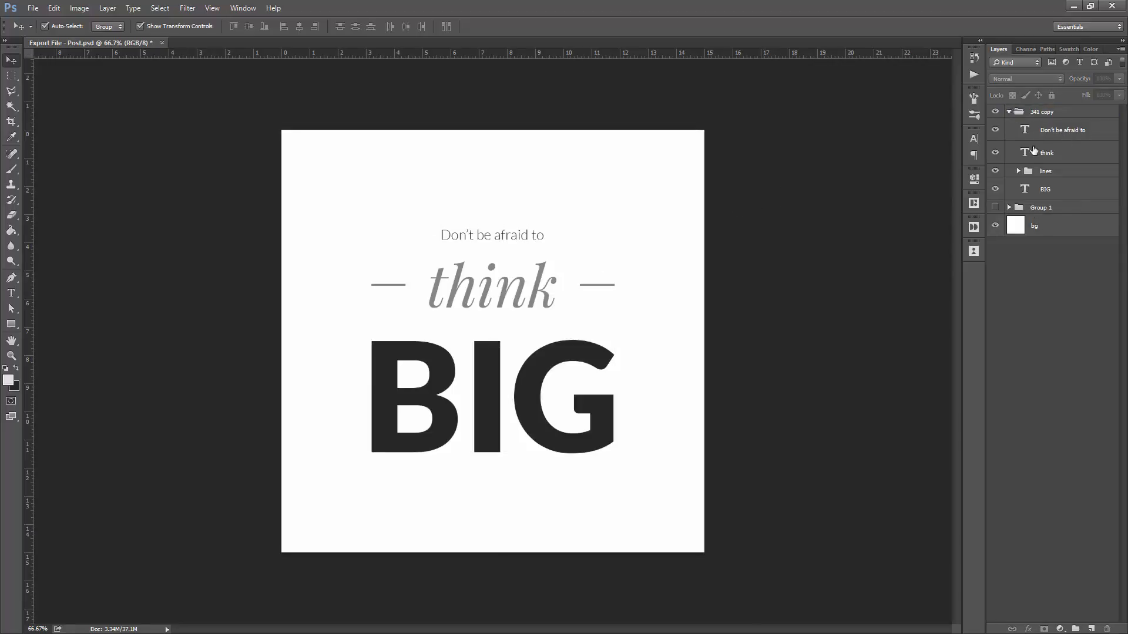
click(1008, 111)
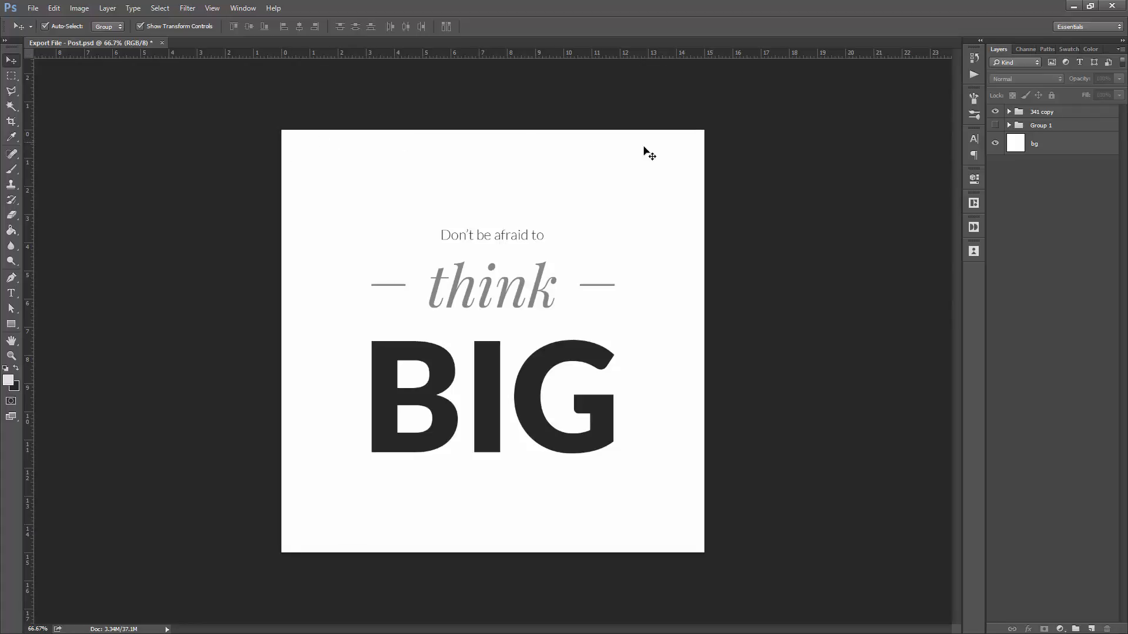
click(1058, 111)
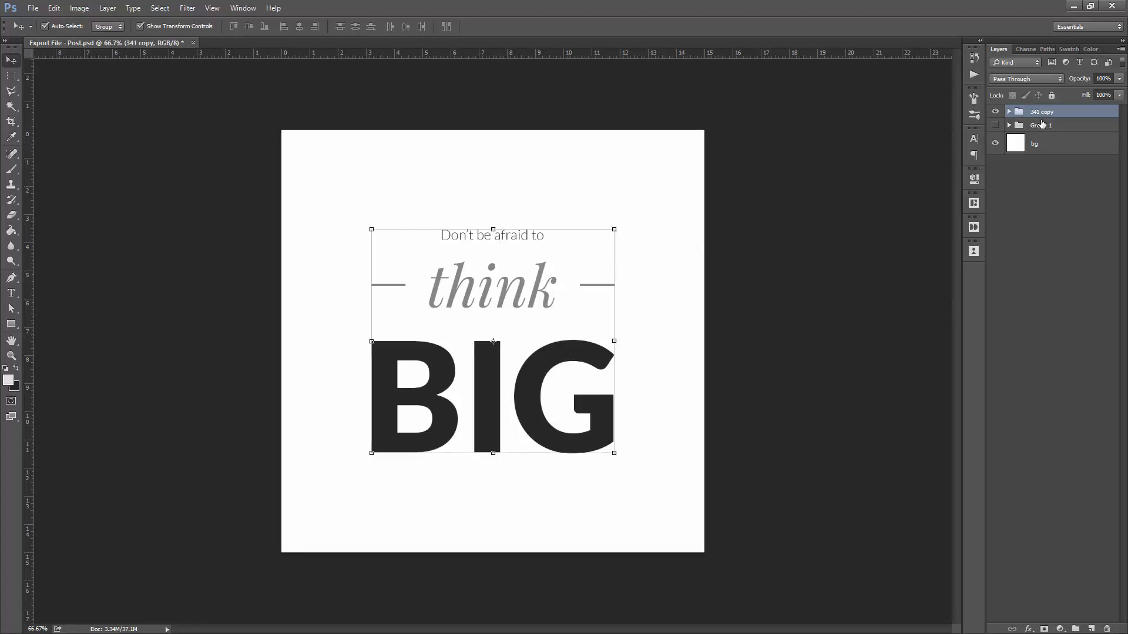
right_click(1070, 113)
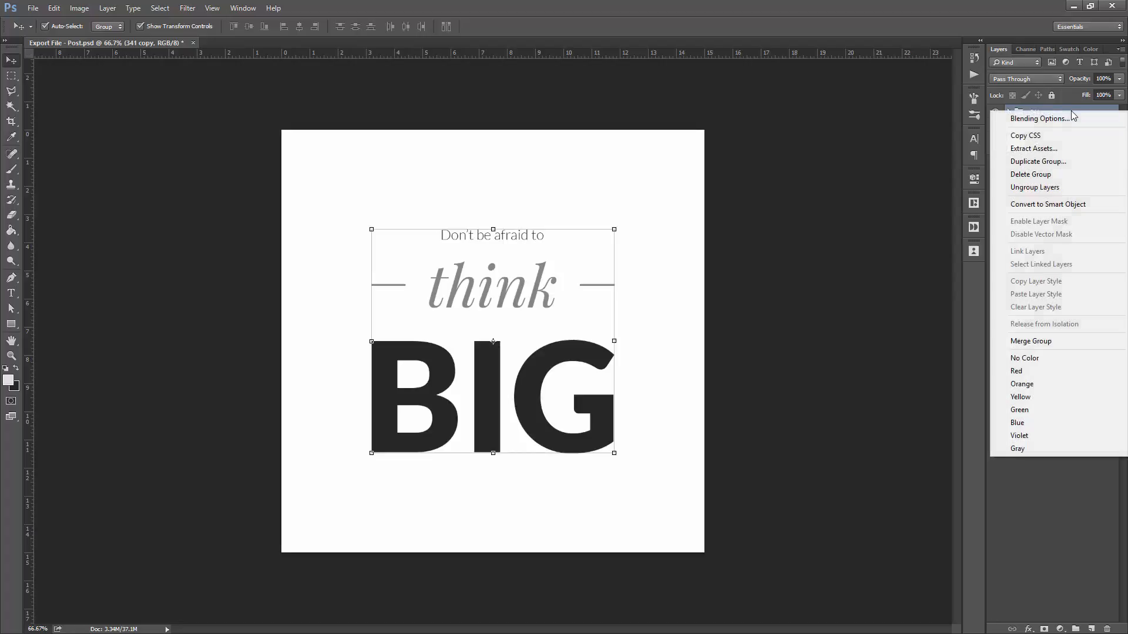
click(1042, 210)
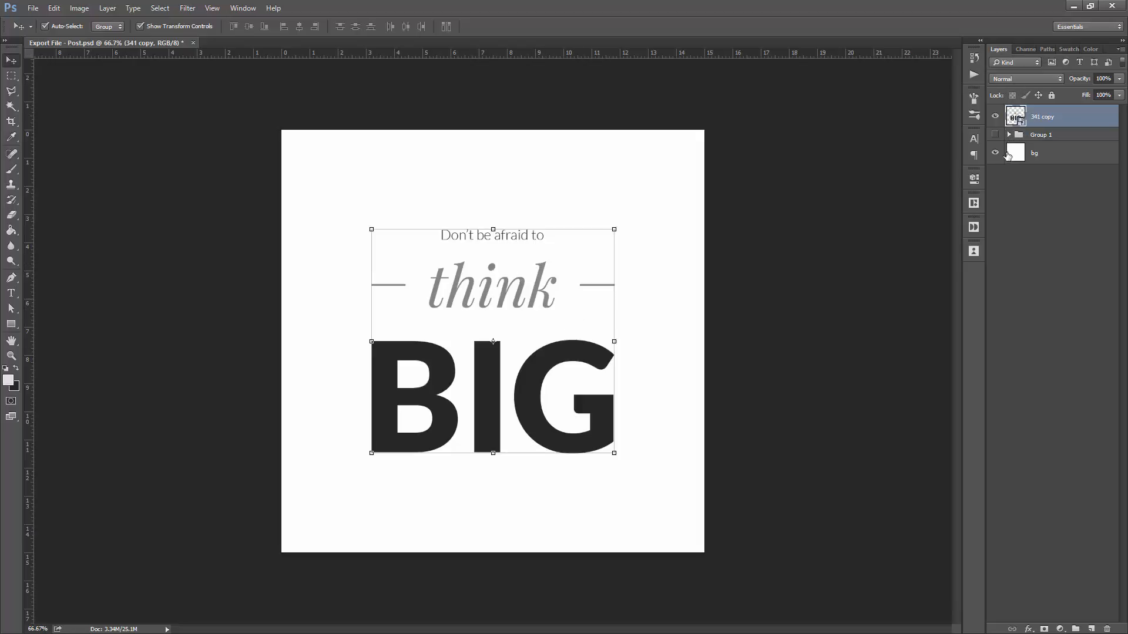
Open the 341 copy smart object, try recolouring its "think" text, discard the edit and close its document
double_click(1014, 116)
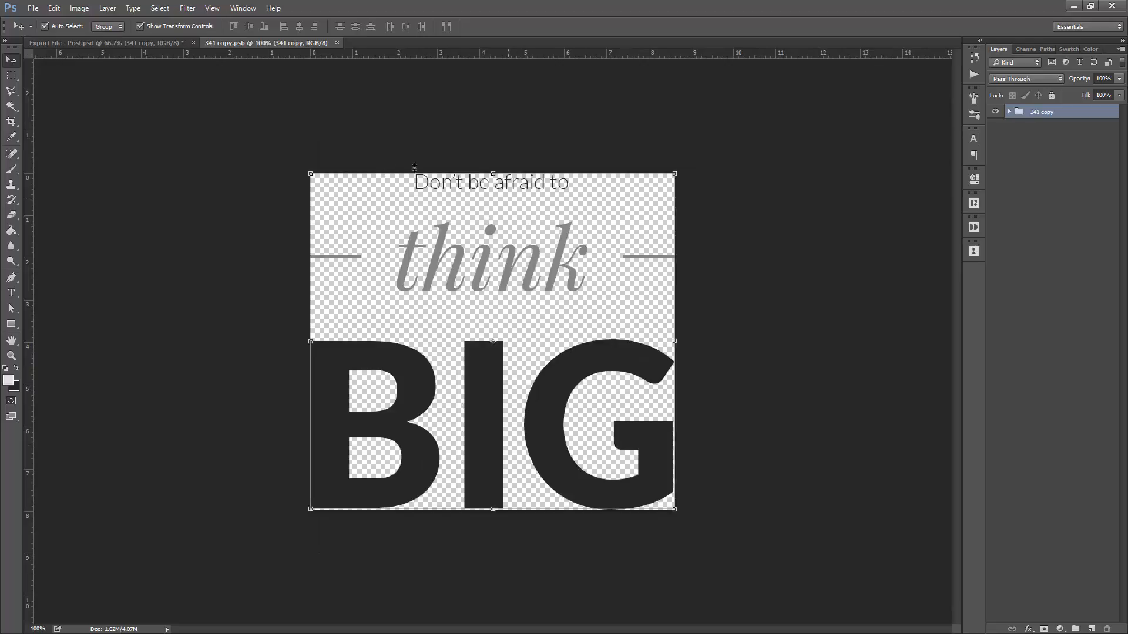
key(t)
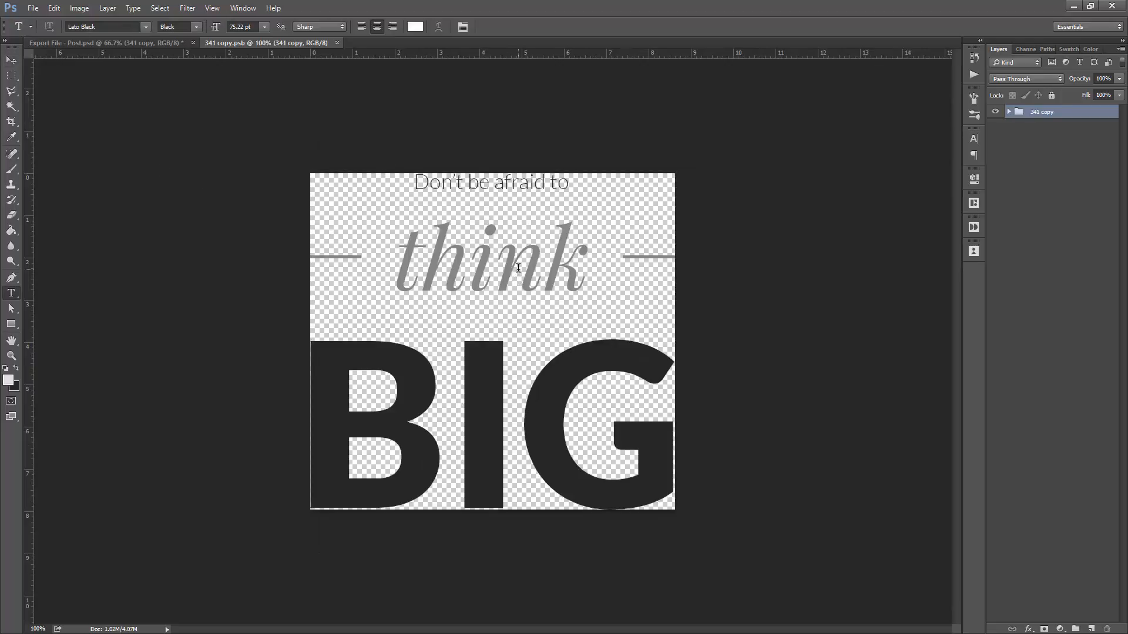
click(518, 268)
key(ctrl+a)
click(414, 26)
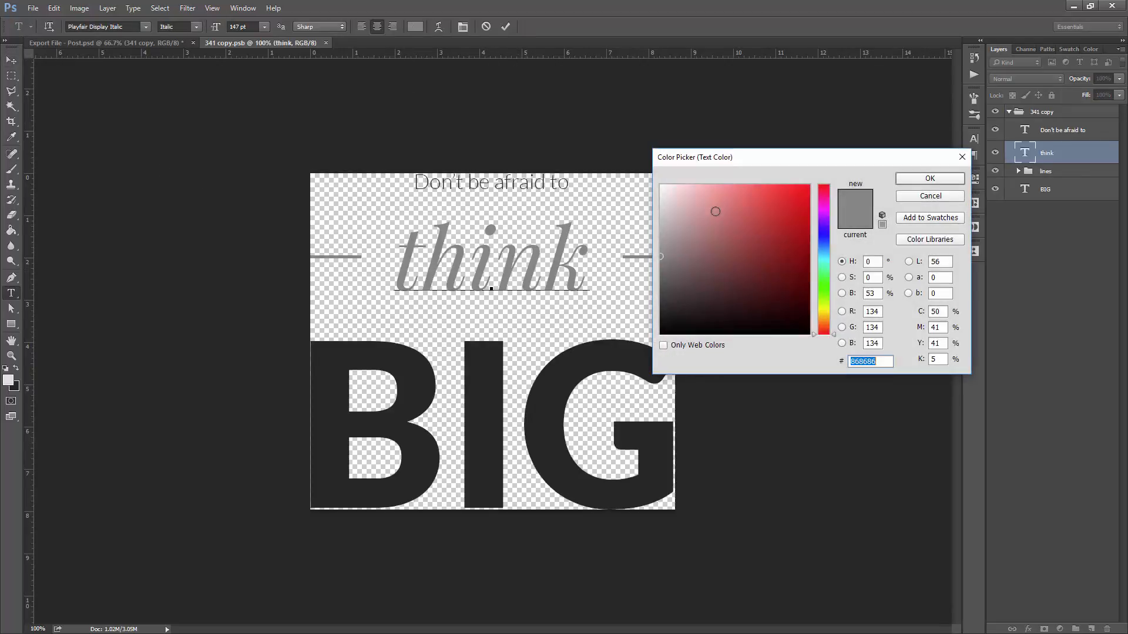
text(ffffff)
key(Return)
click(505, 27)
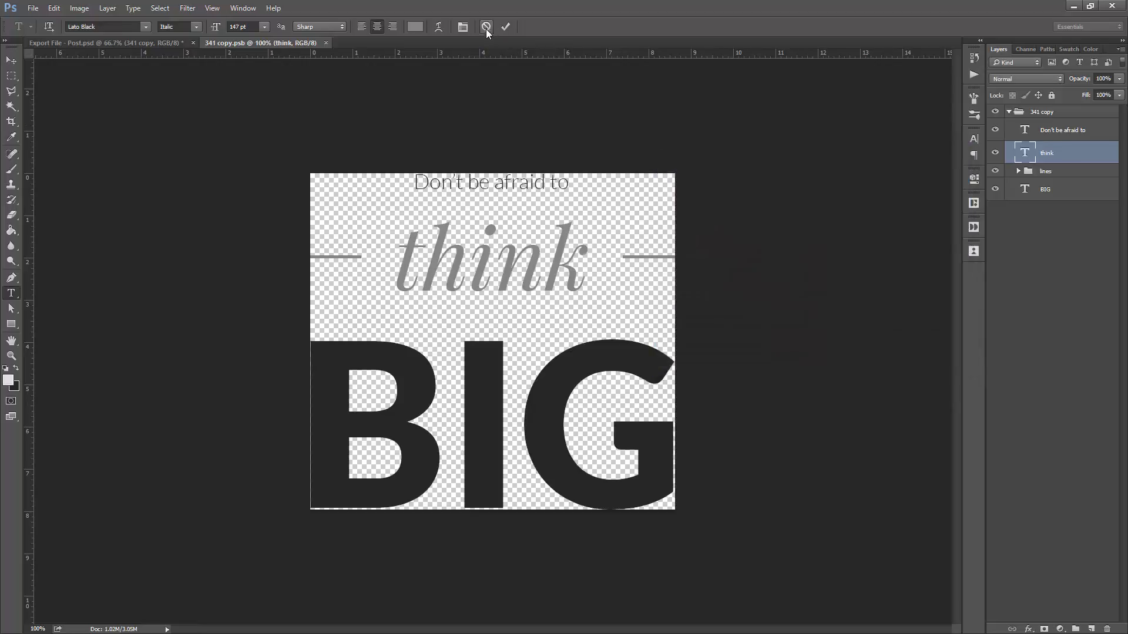
click(325, 43)
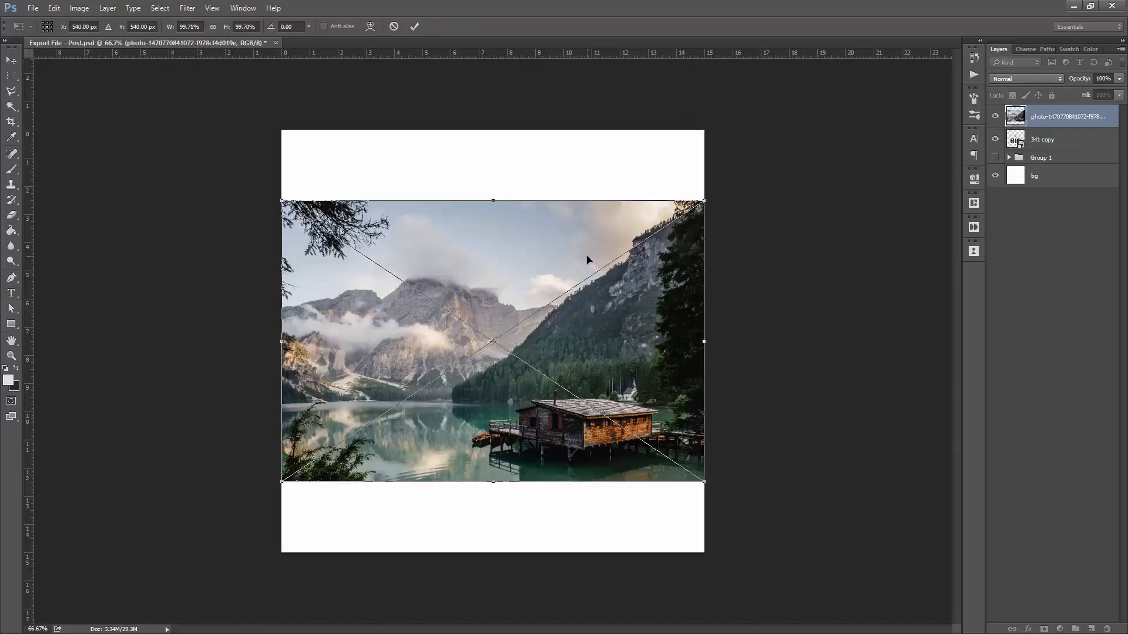
Commit the placed mountain lake photo and clip it to the 341 copy smart object
key(Return)
right_click(1064, 120)
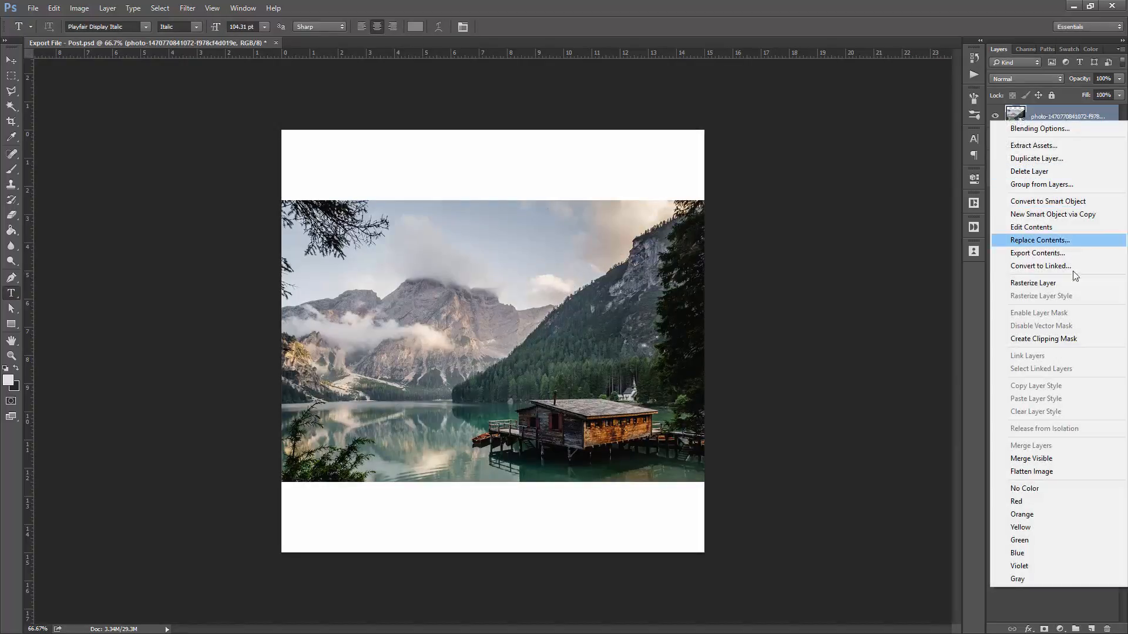
click(1067, 341)
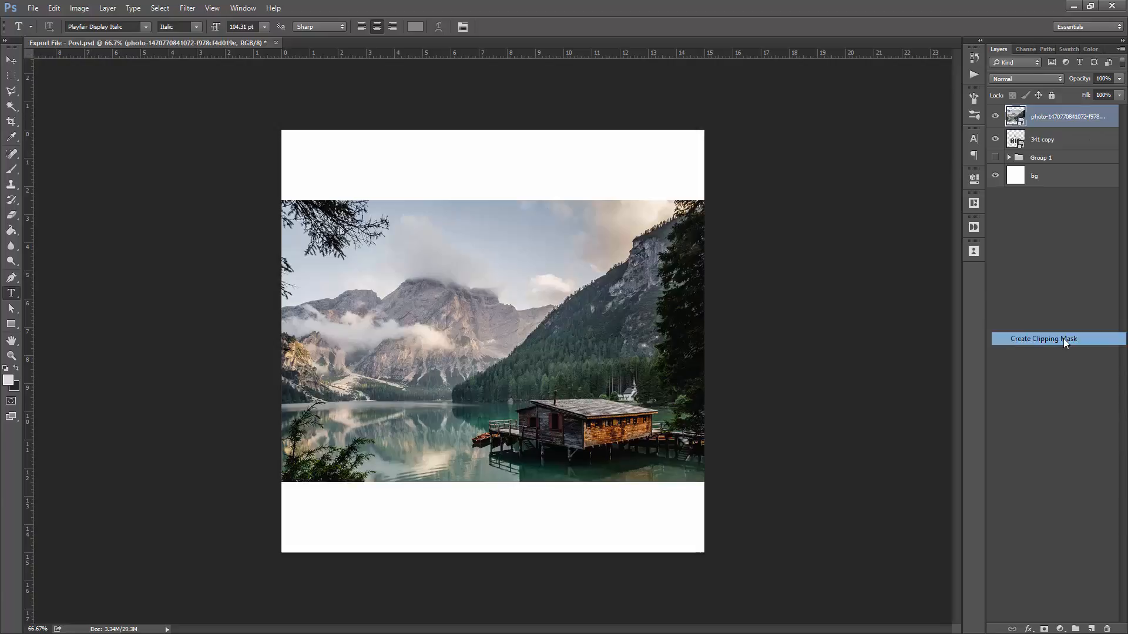
Scale the clipped photo to about 81%, centre it over the whole quote, apply the transformation and deselect the layer
key(v)
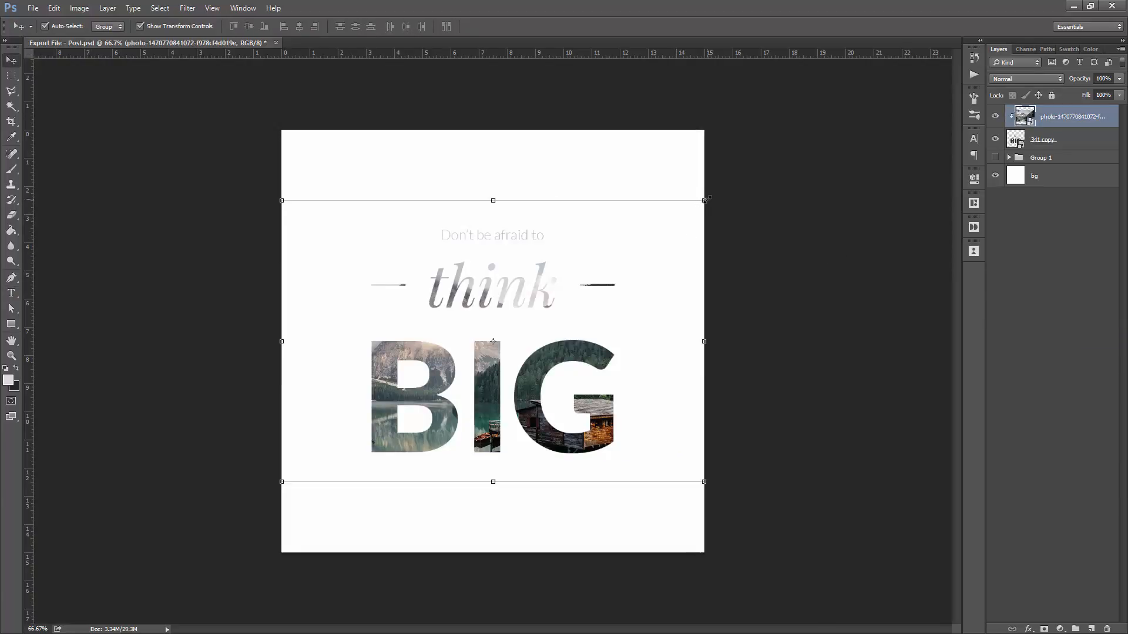
drag(704, 200, 665, 226)
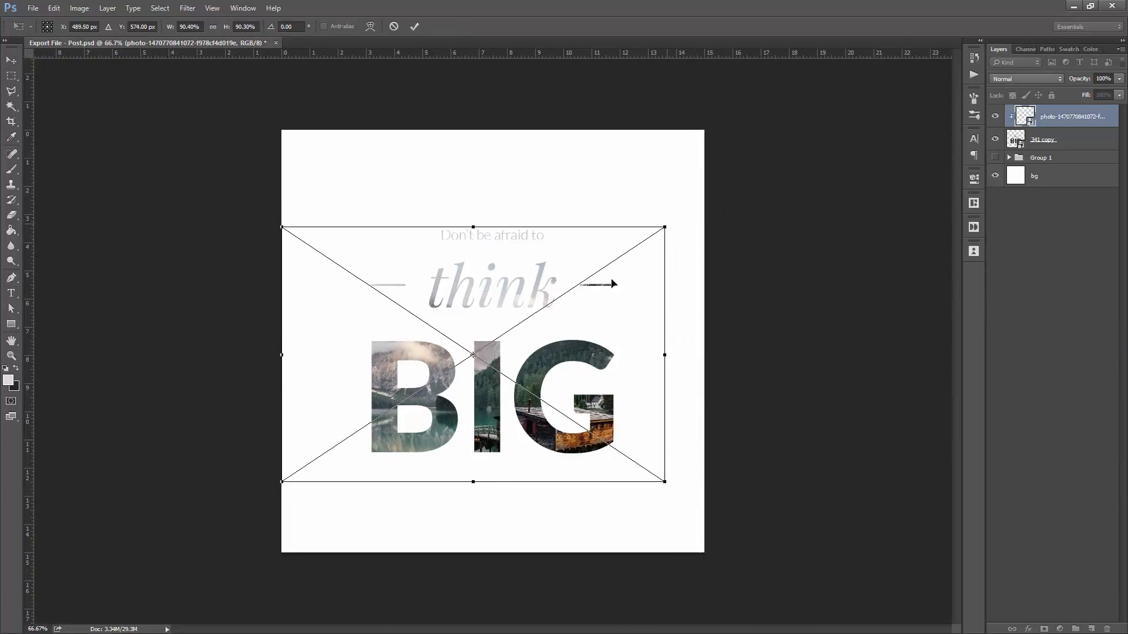
drag(280, 482, 323, 459)
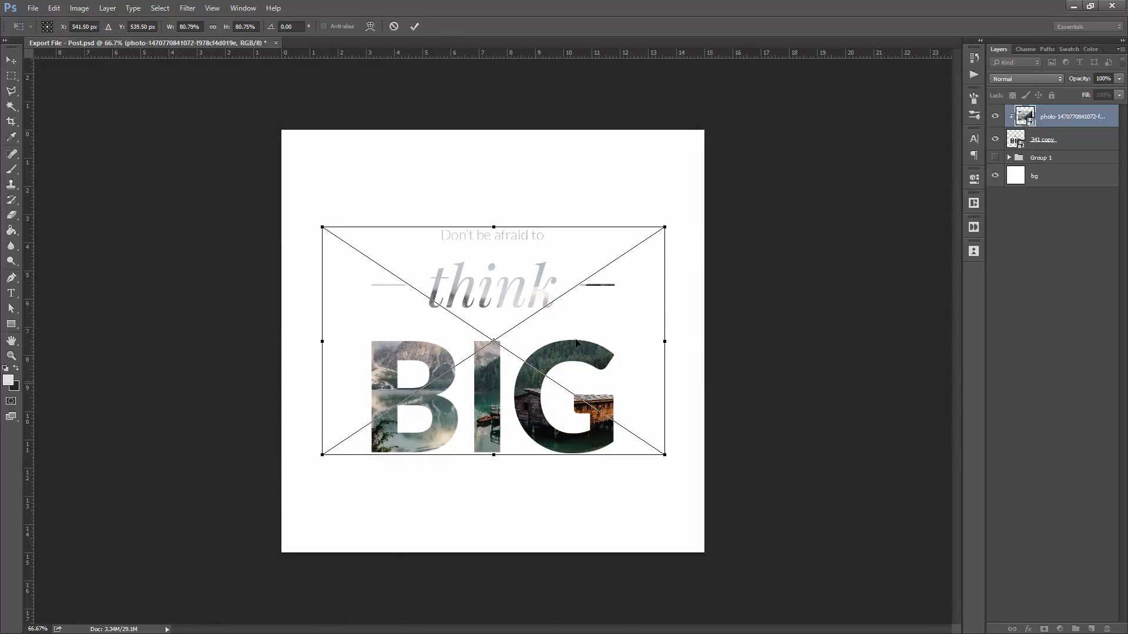
mouse_move(586, 332)
mouse_down()
mouse_move(601, 333)
mouse_move(587, 332)
mouse_up()
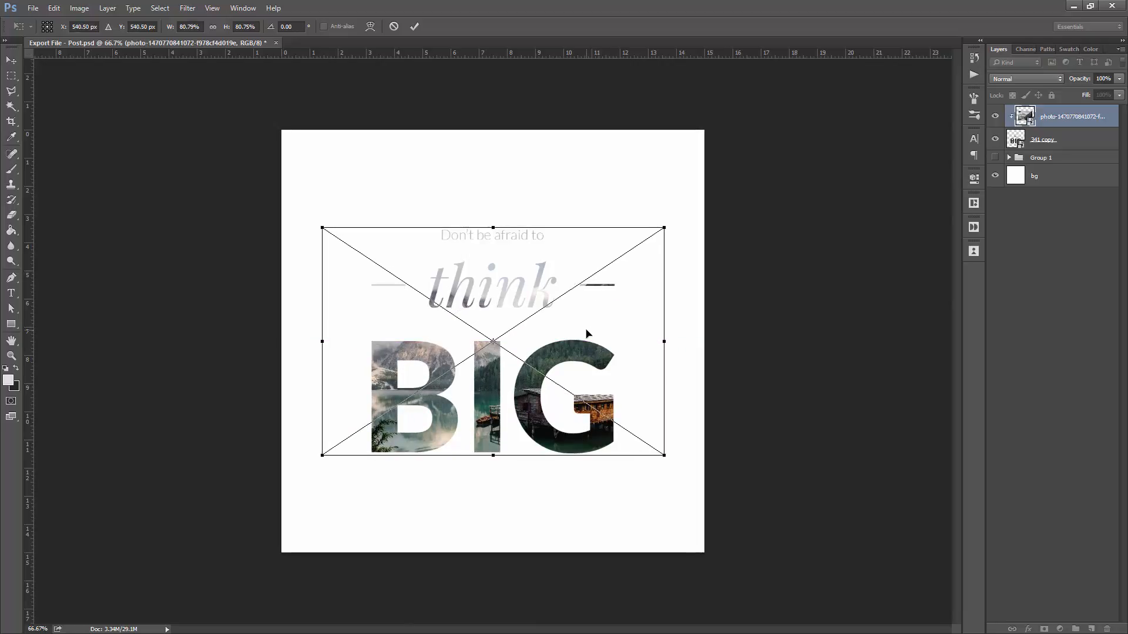
key(Return)
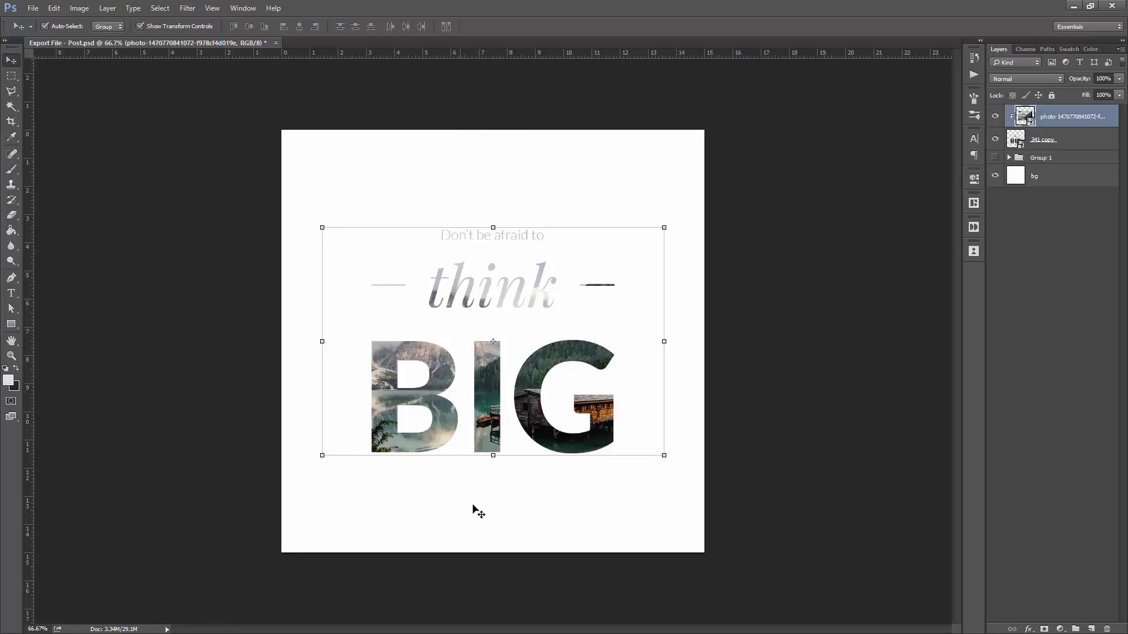
click(185, 379)
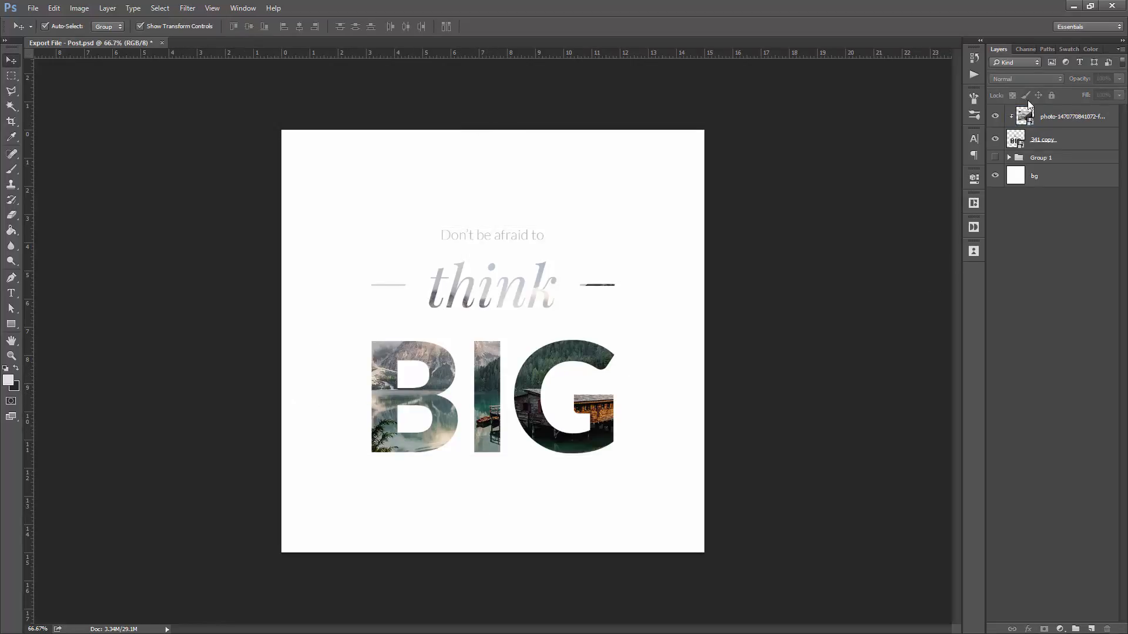
Group the clipped photo with the 341 copy smart object
click(1076, 143)
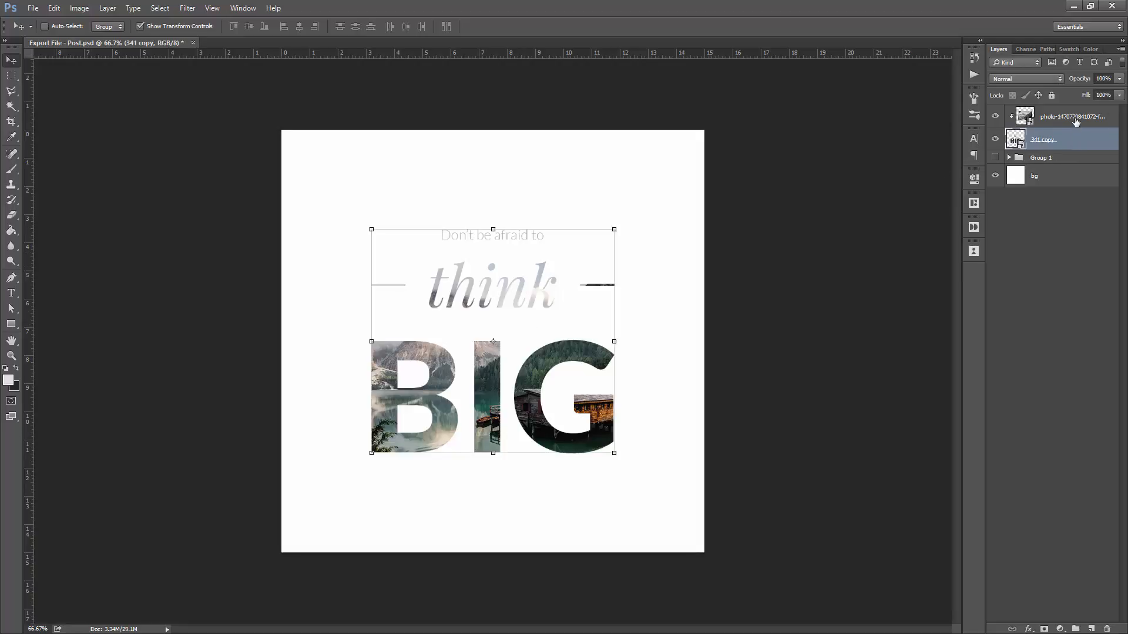
shift+click(1075, 117)
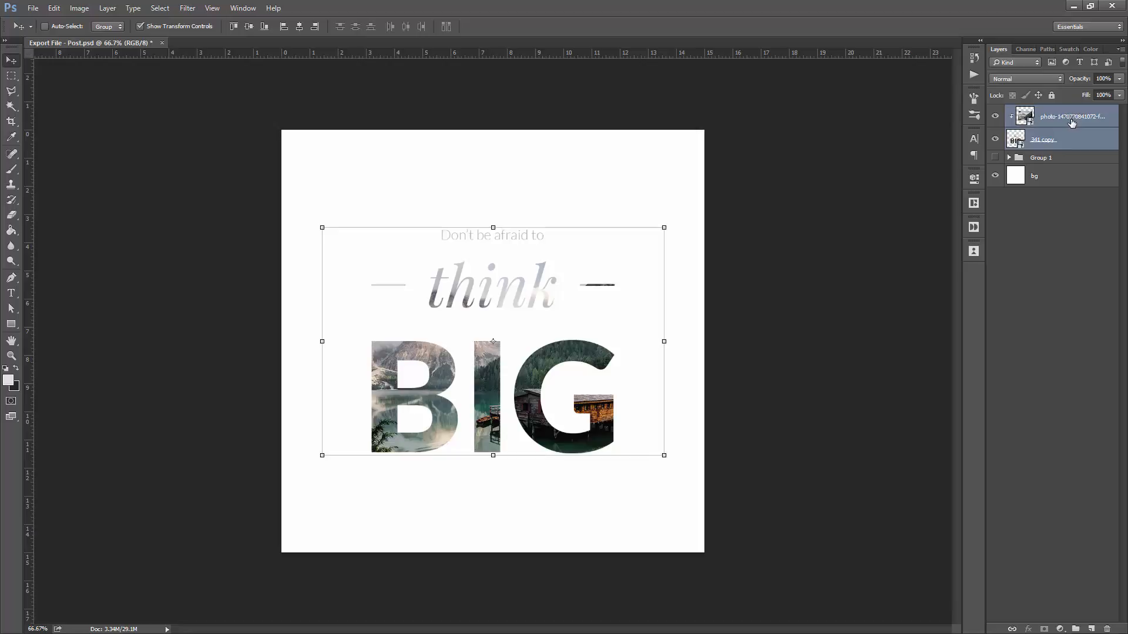
key(ctrl+g)
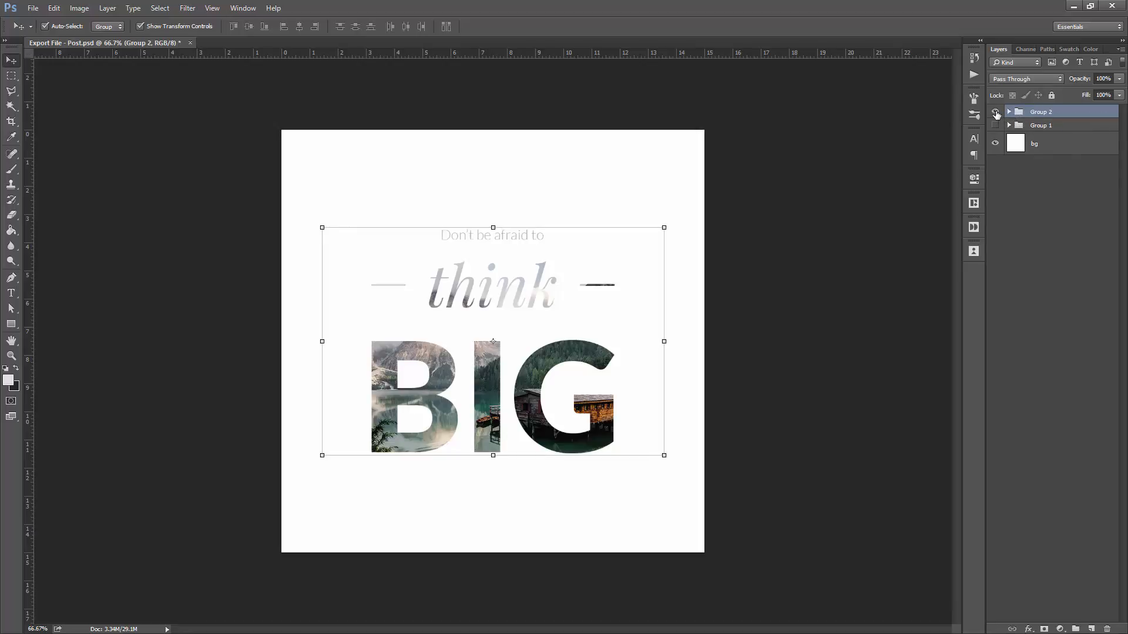
click(911, 134)
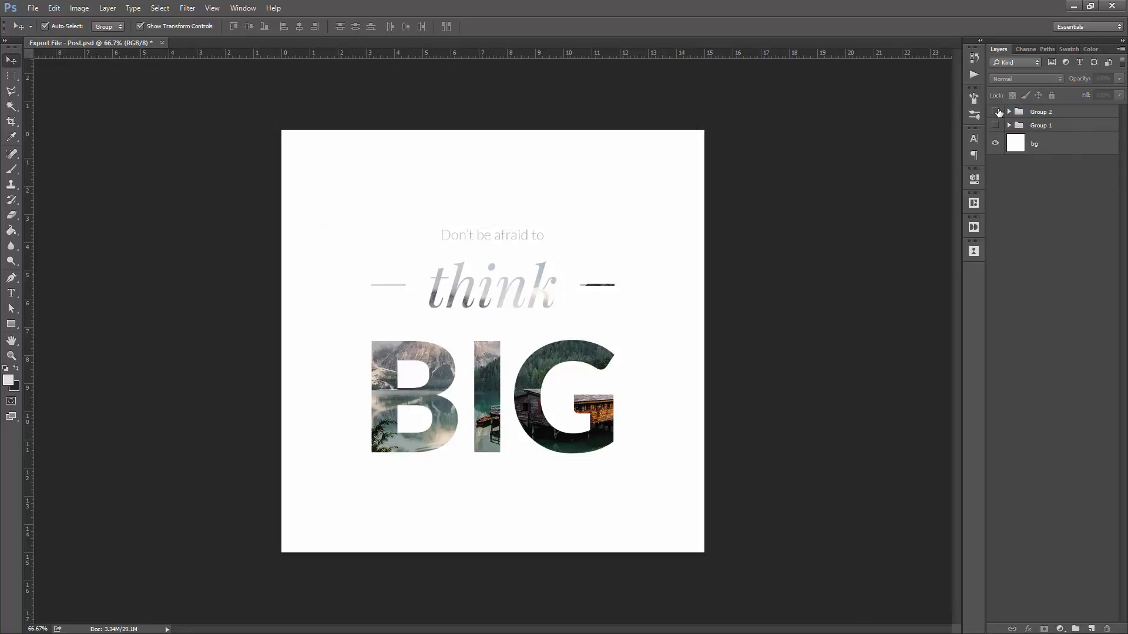
Show Group 1 instead of Group 2 and change its BIG text to LARGE
click(995, 112)
click(995, 126)
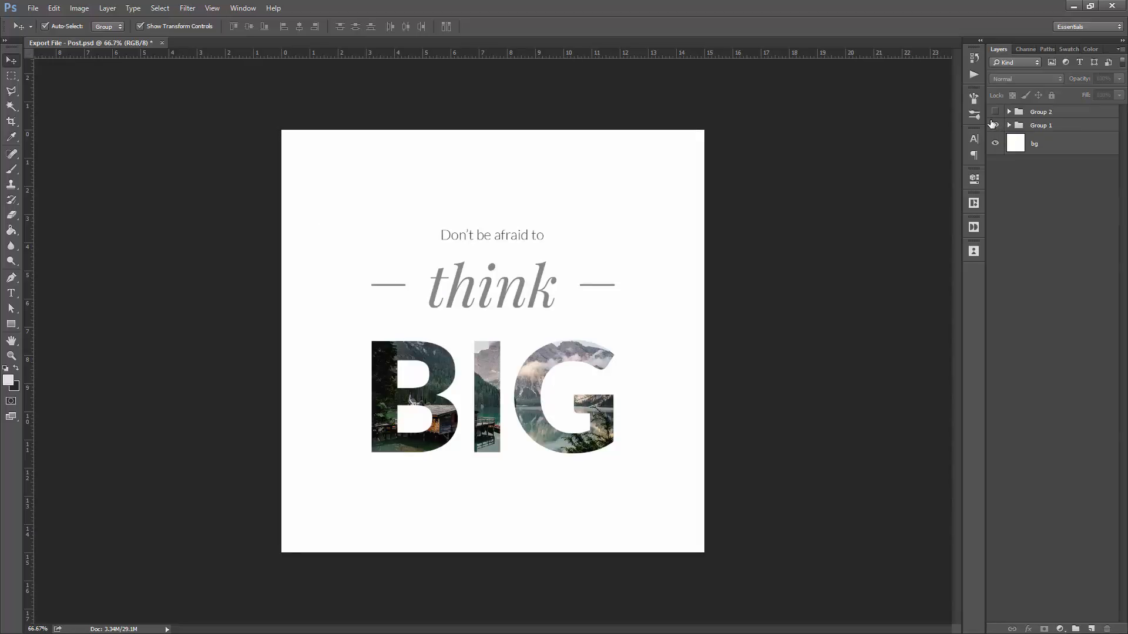
click(1007, 125)
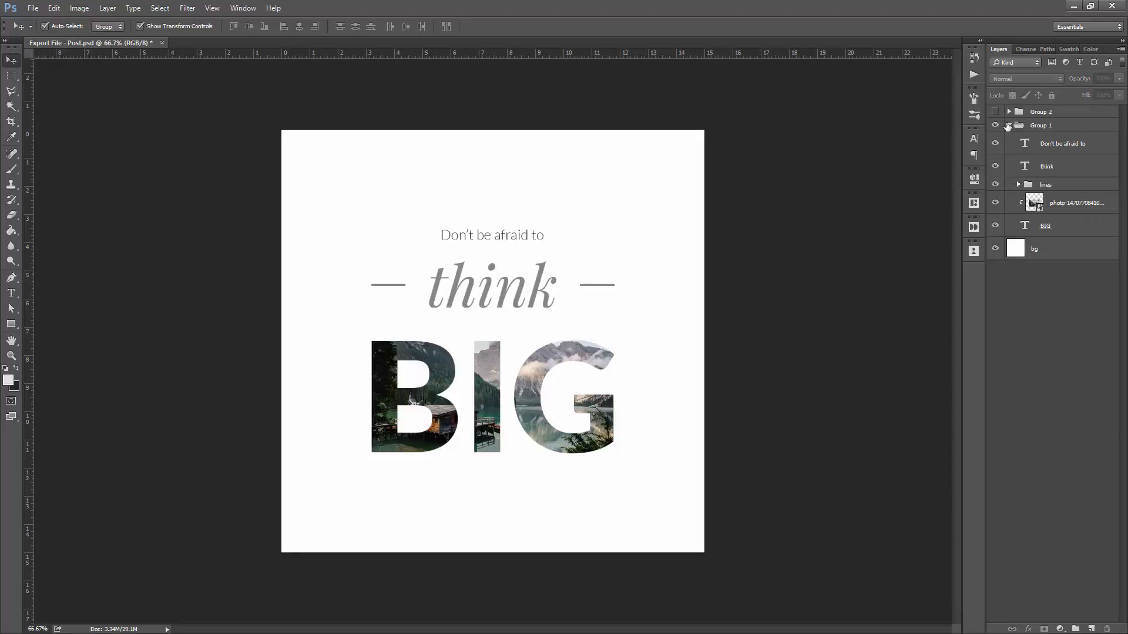
click(1054, 227)
key(t)
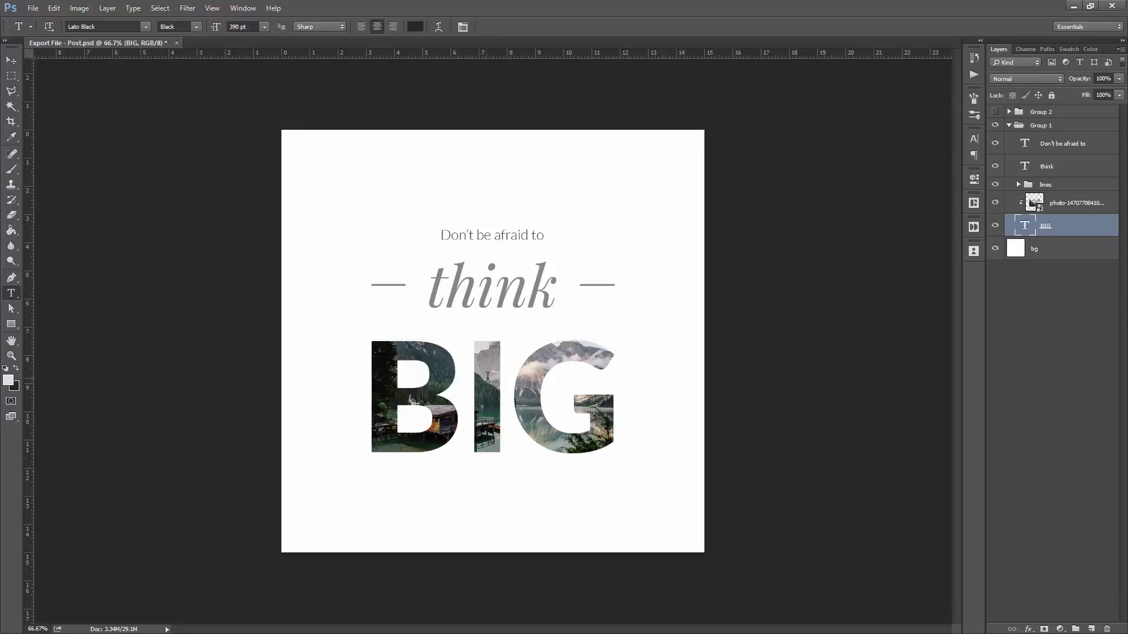
click(489, 389)
key(ctrl+a)
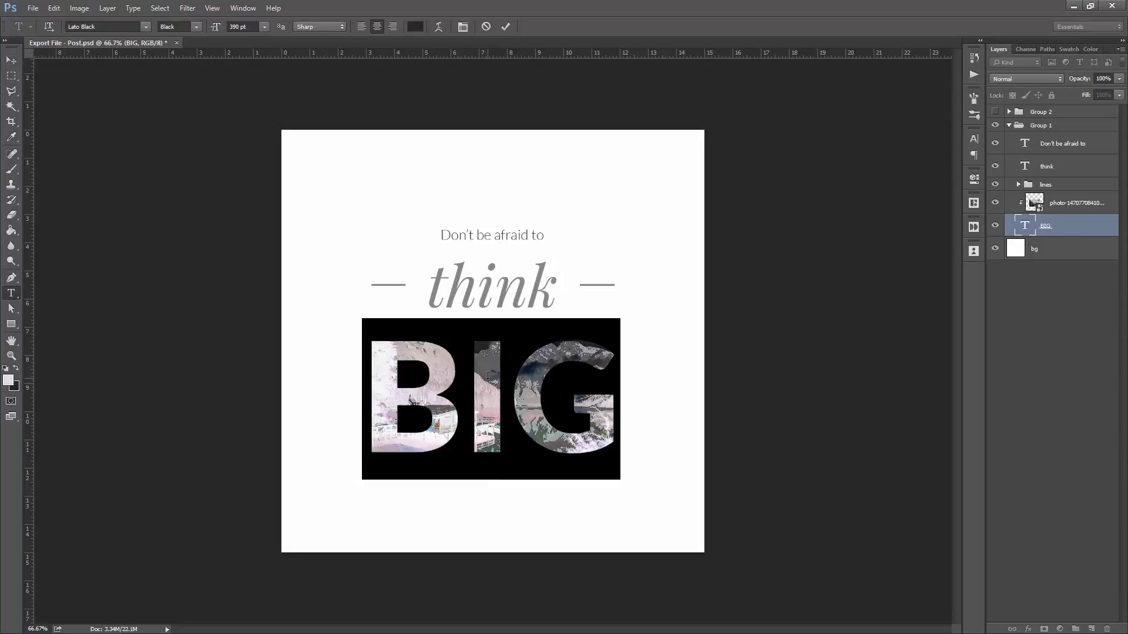
text(LARGE)
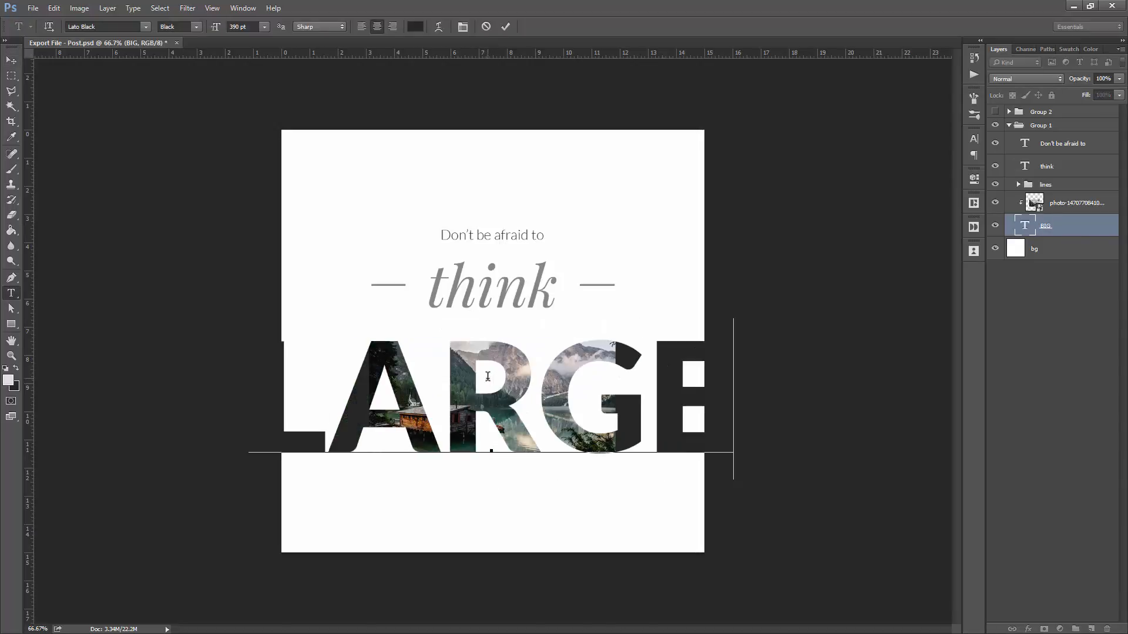
key(ctrl+Return)
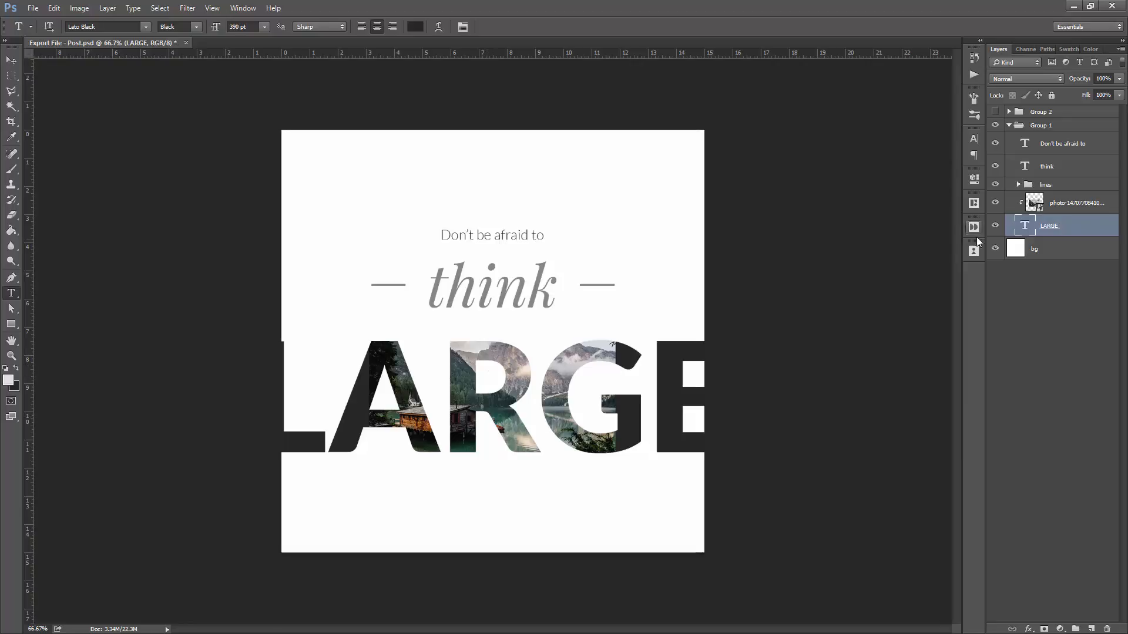
Try to enlarge Group 1's clipped photo to cover the LARGE lettering, then cancel the transformation
click(1068, 206)
key(v)
drag(616, 285, 736, 215)
click(393, 26)
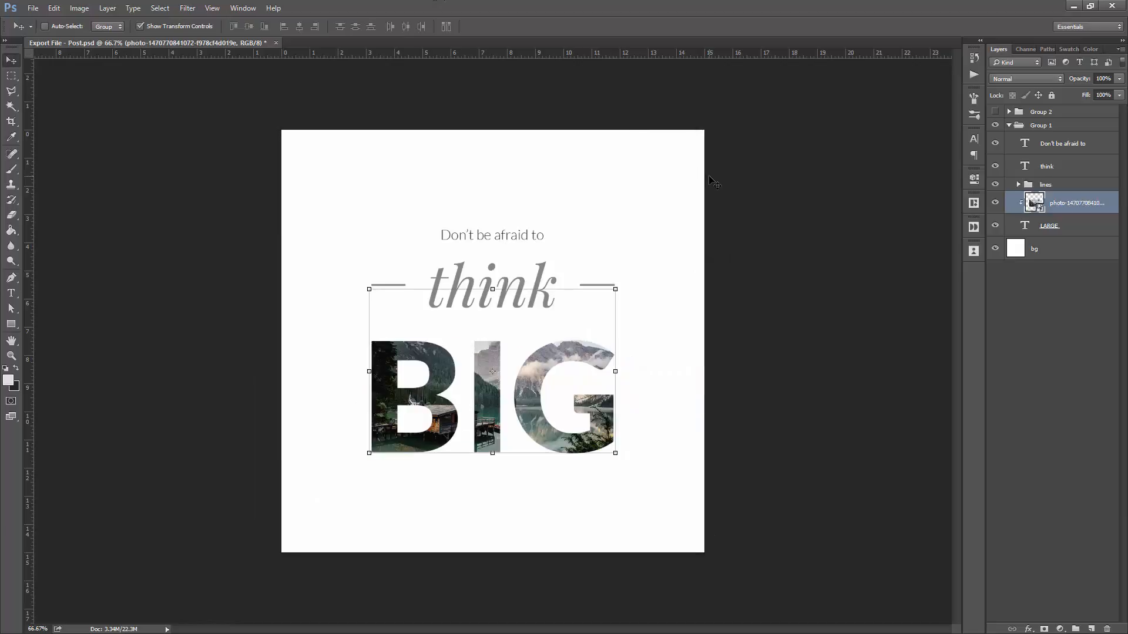
Collapse and hide Group 1, and show Group 2 expanded with nothing selected
click(1052, 111)
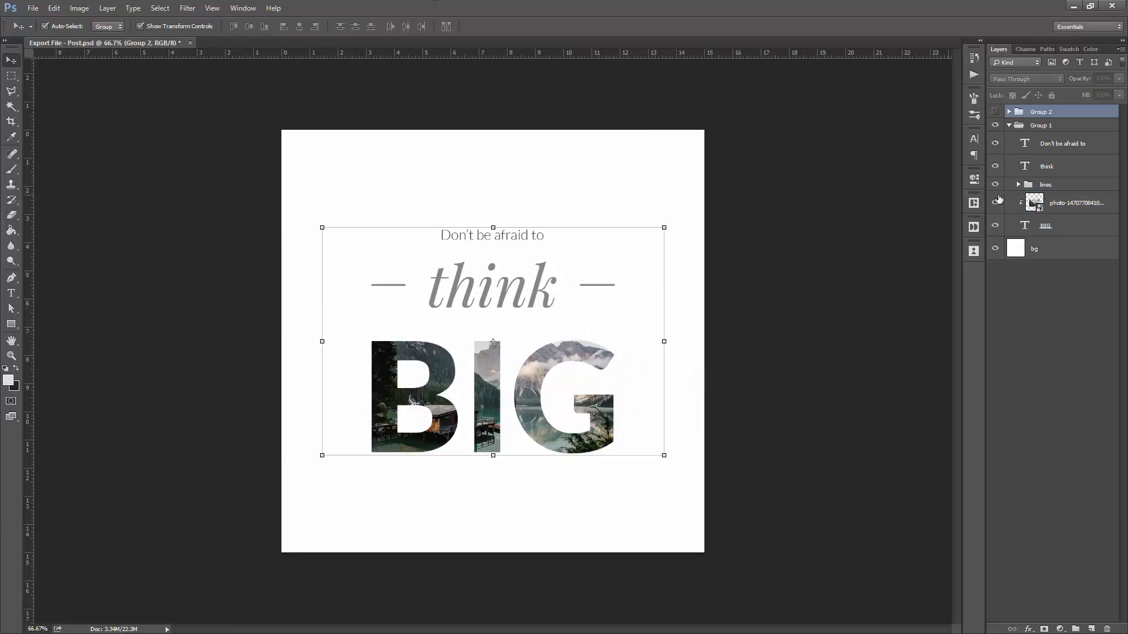
click(1009, 125)
click(994, 125)
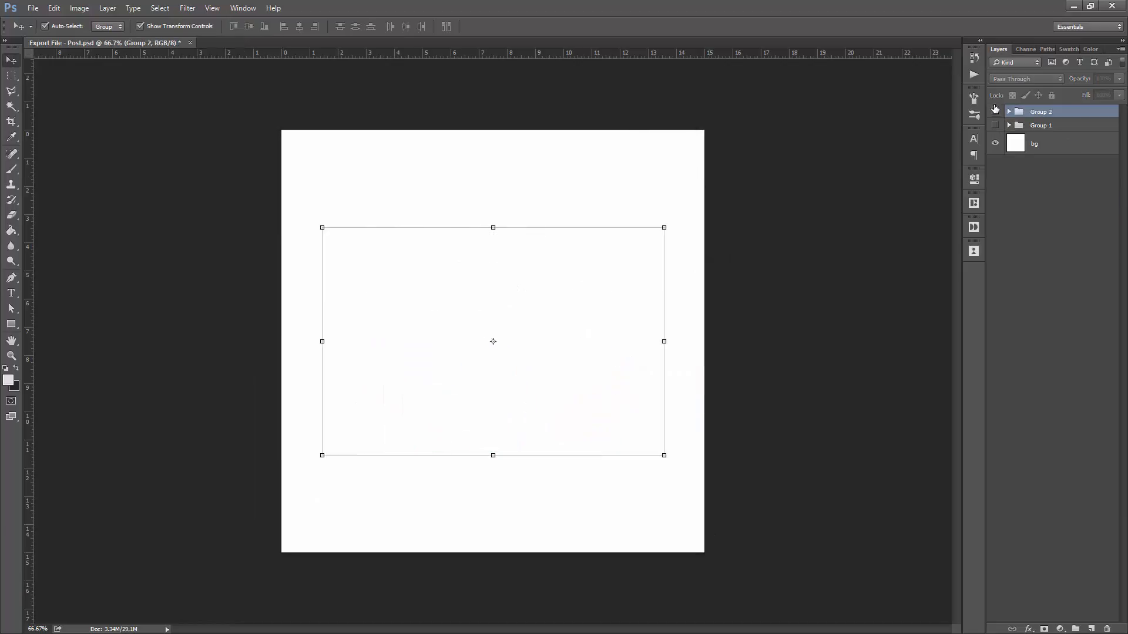
click(994, 112)
click(1008, 112)
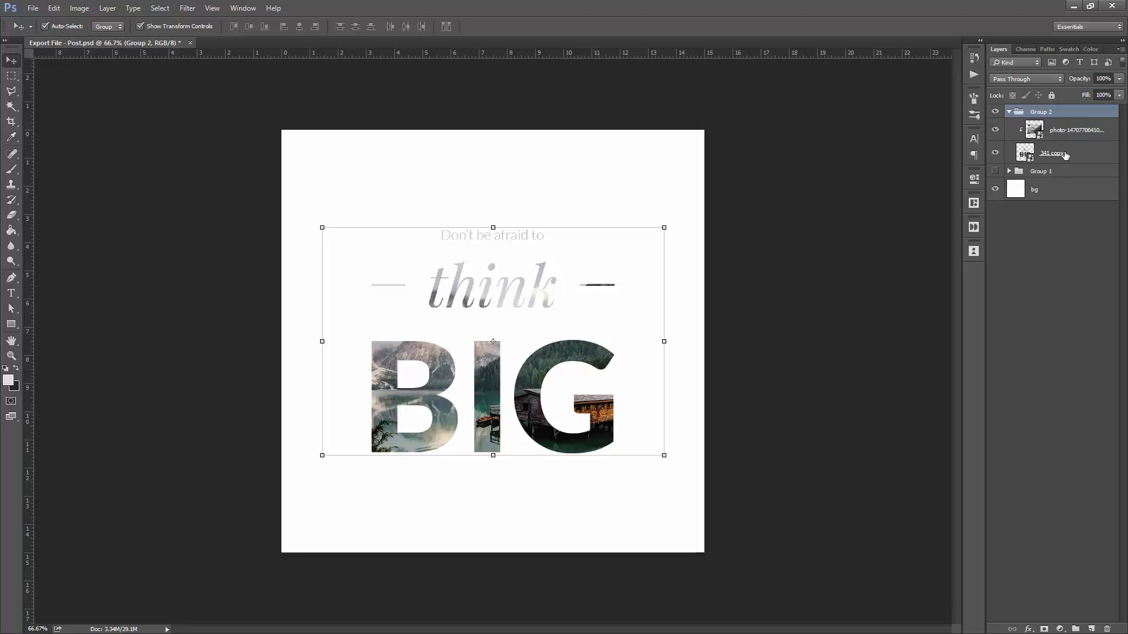
click(865, 216)
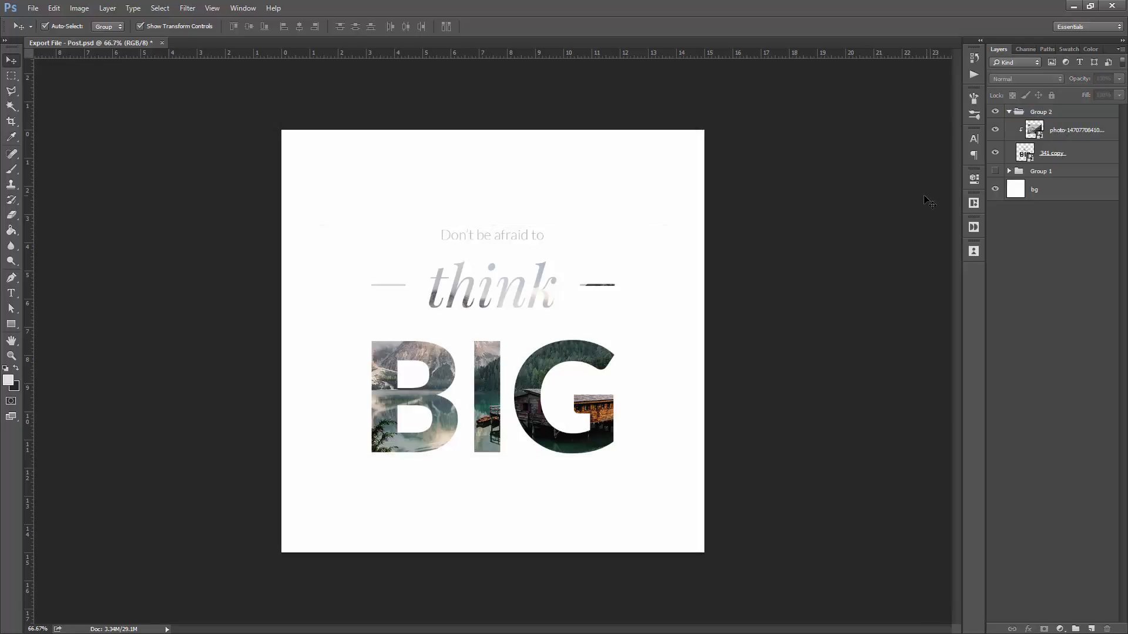
click(1075, 131)
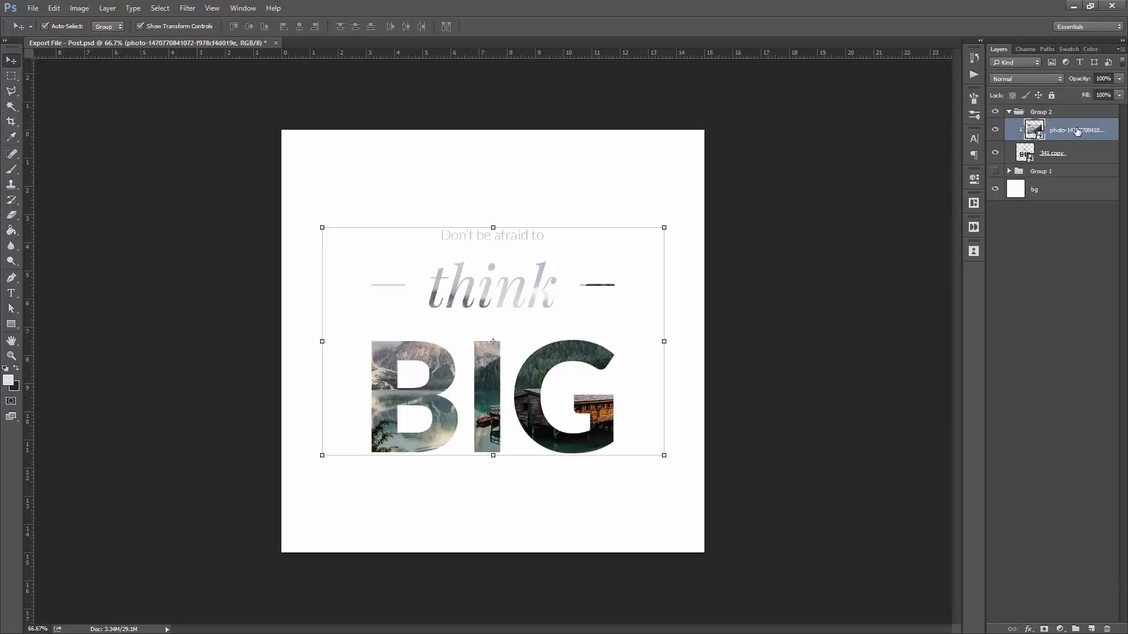
right_click(1067, 129)
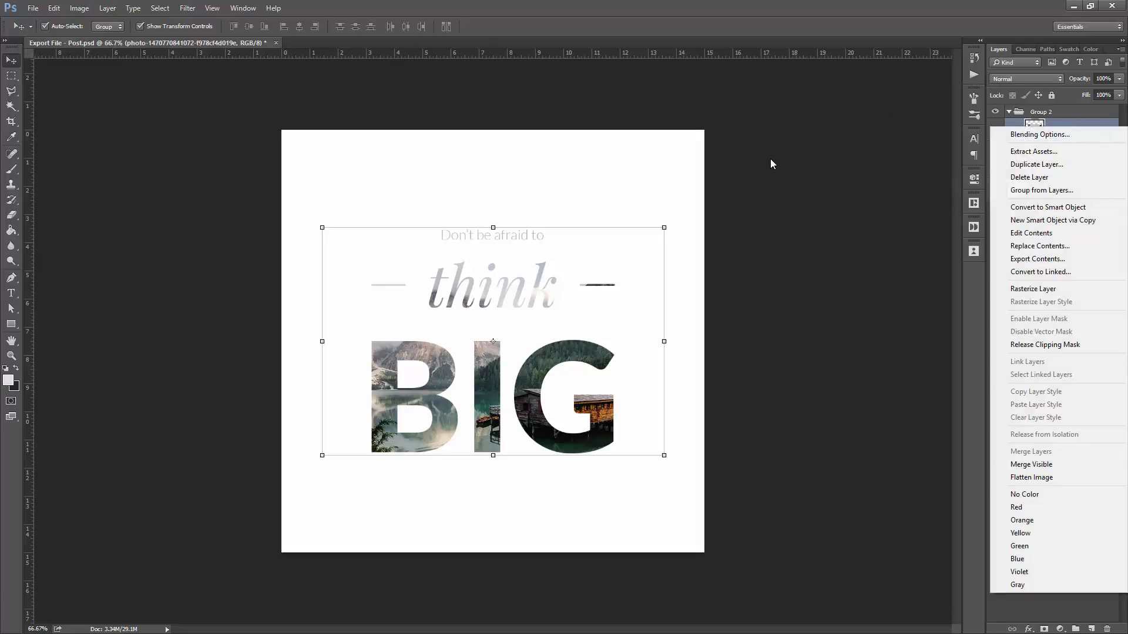
click(772, 164)
click(780, 172)
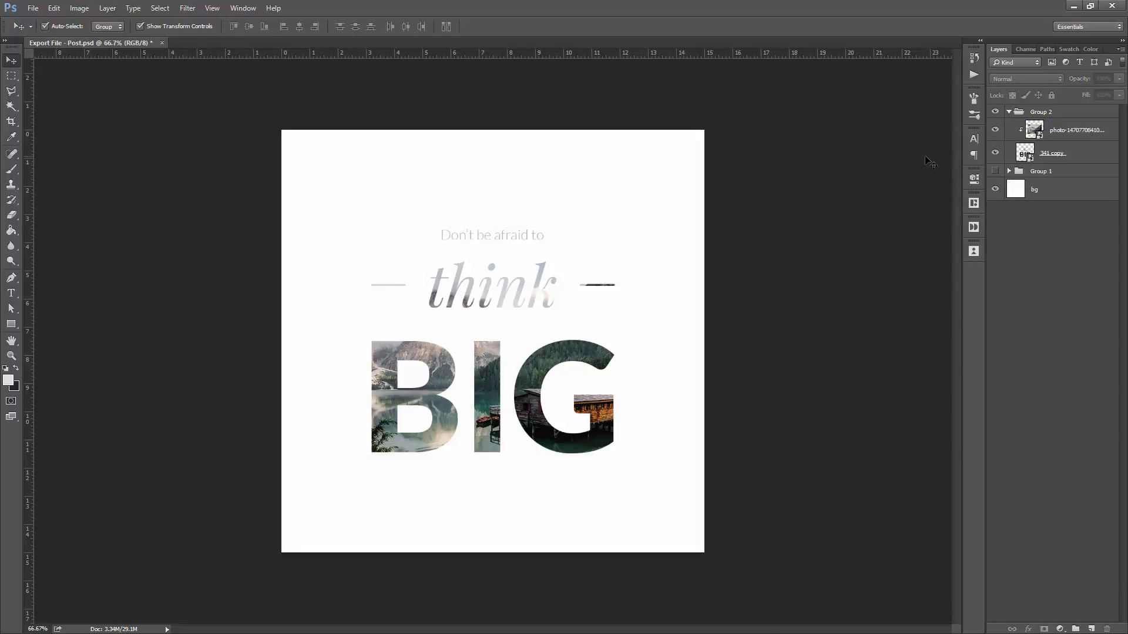
Release the clipping mask on Group 2's photo layer, move the unclipped photo slightly up, and undo that move
click(1070, 133)
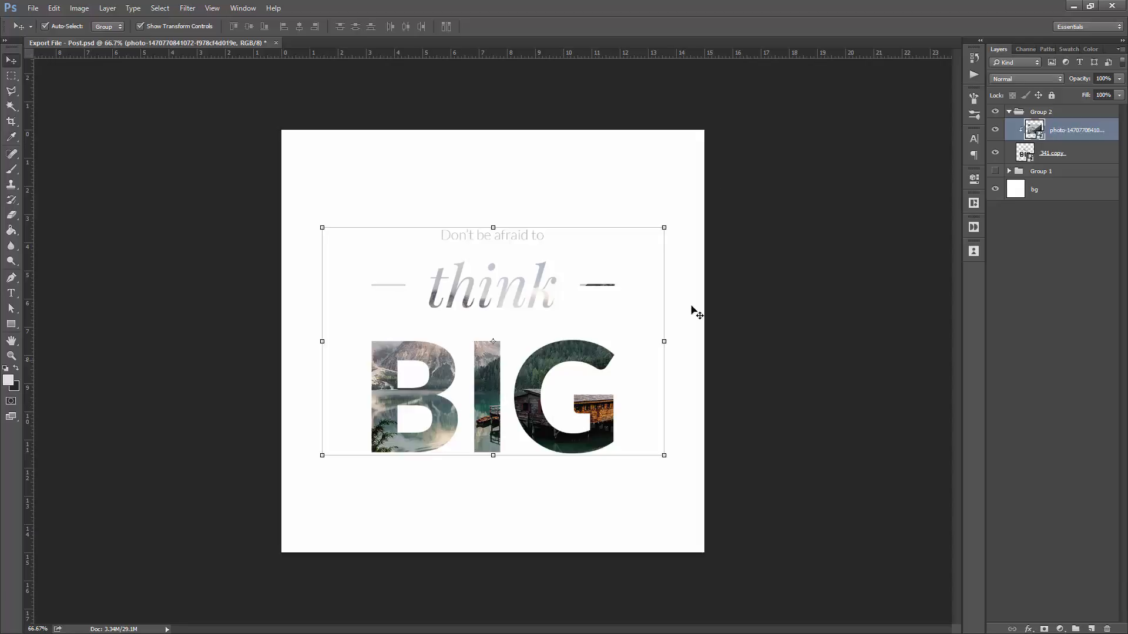
right_click(1078, 130)
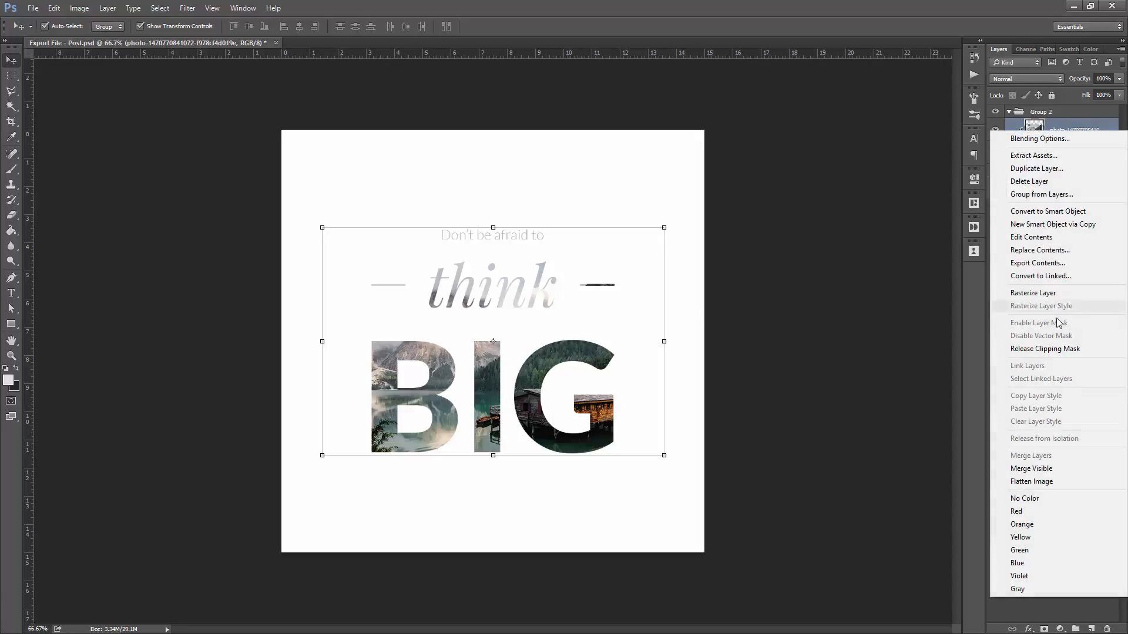
click(1029, 350)
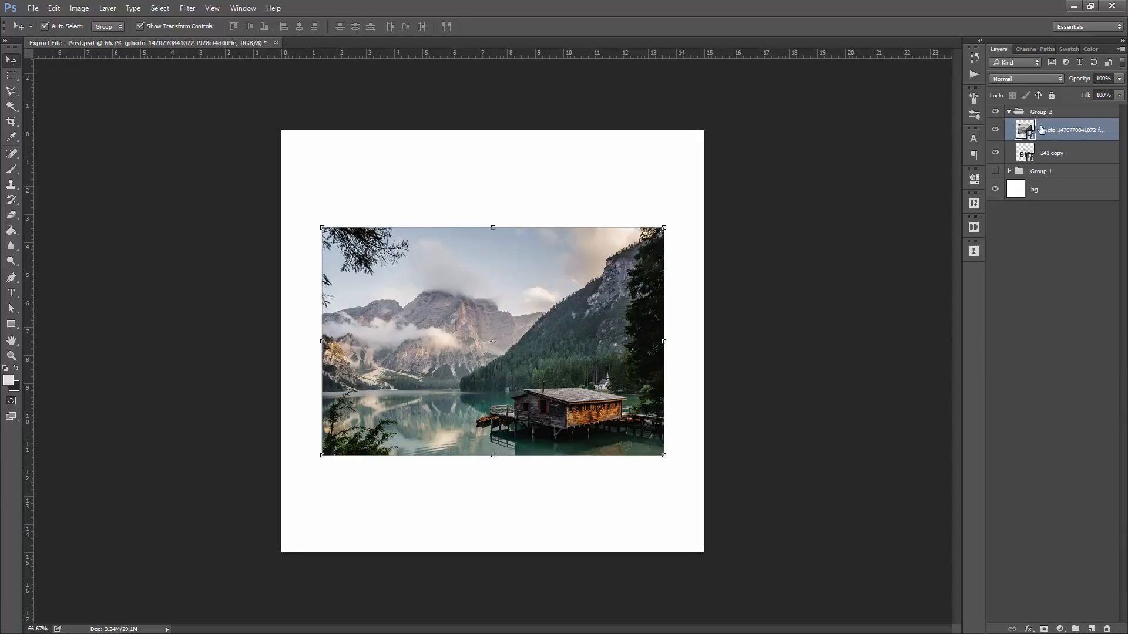
drag(610, 273, 602, 250)
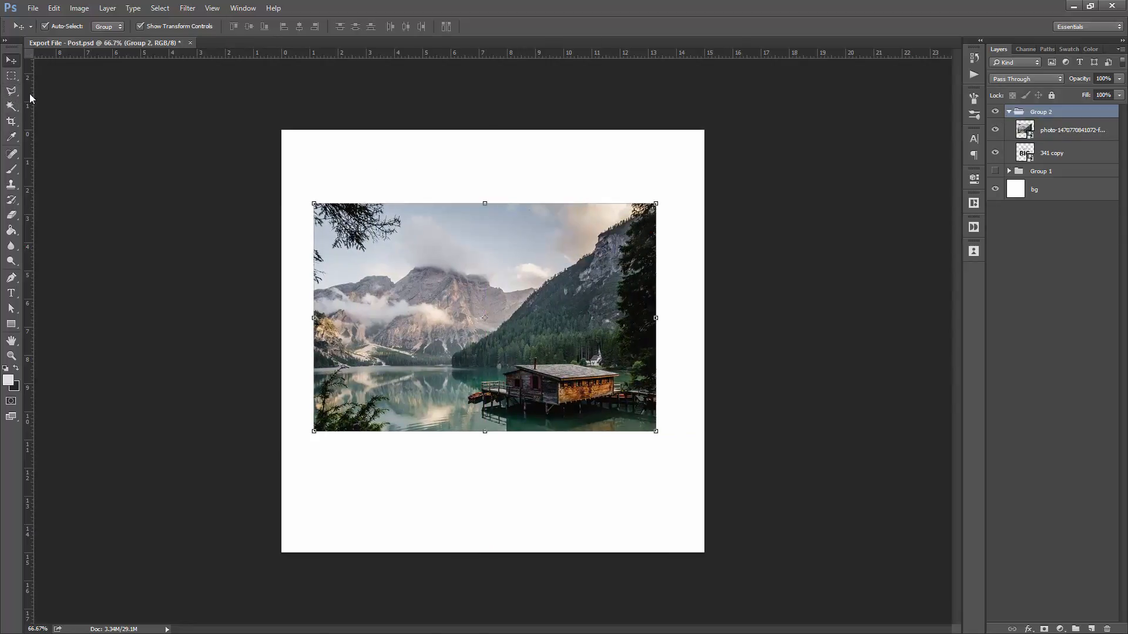
key(F2)
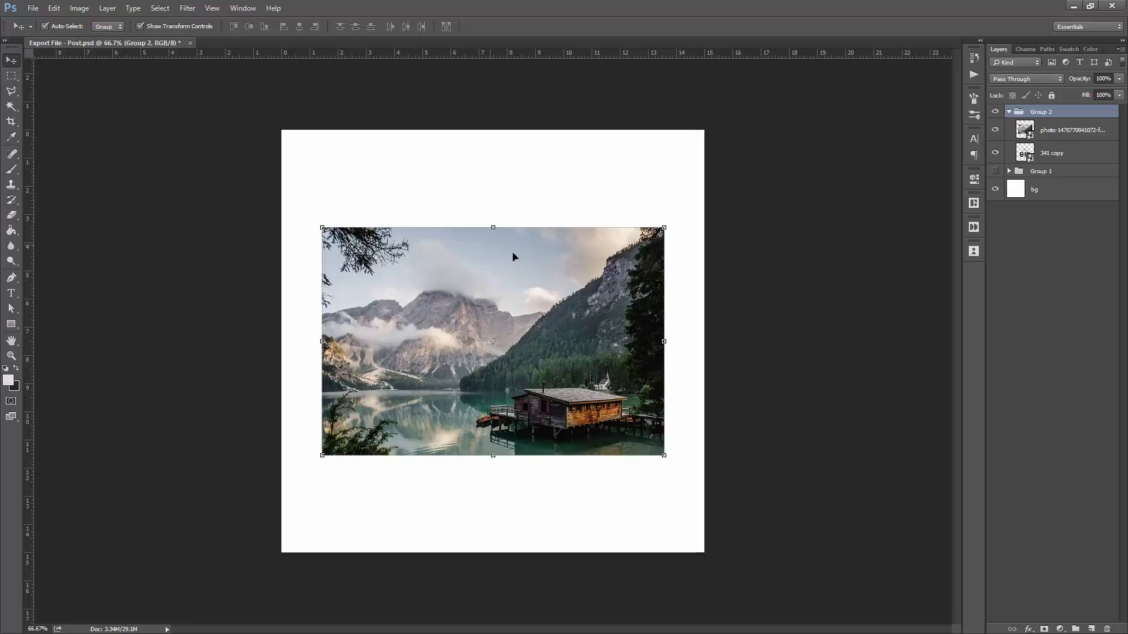
Clip Group 2's photo to the 341 copy smart object again with a clipping mask
click(859, 286)
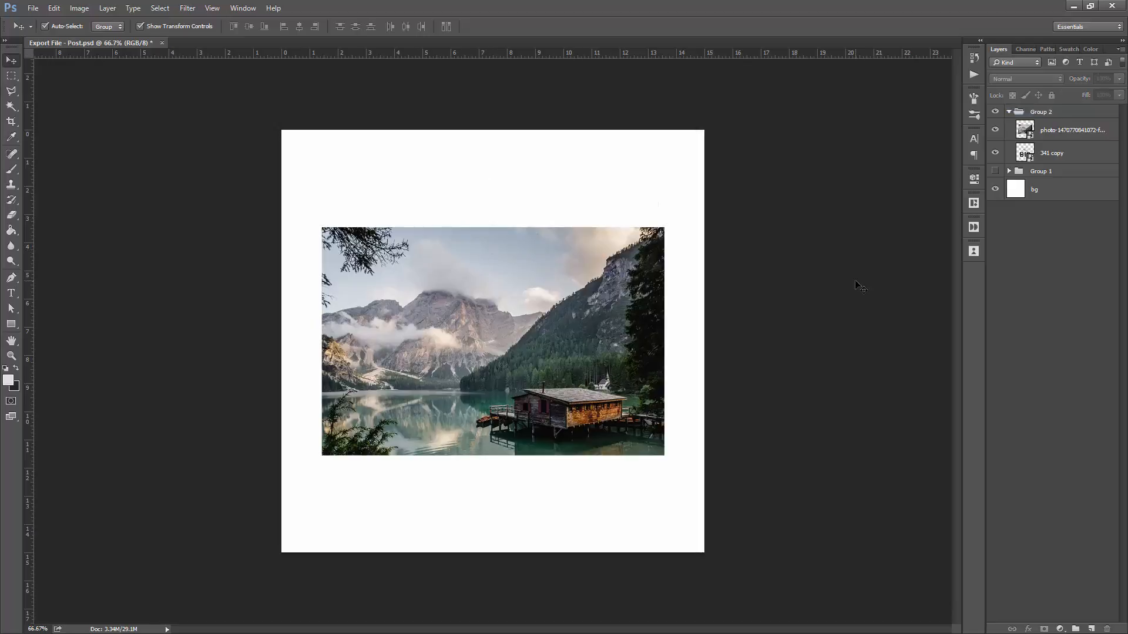
right_click(1070, 130)
click(1063, 348)
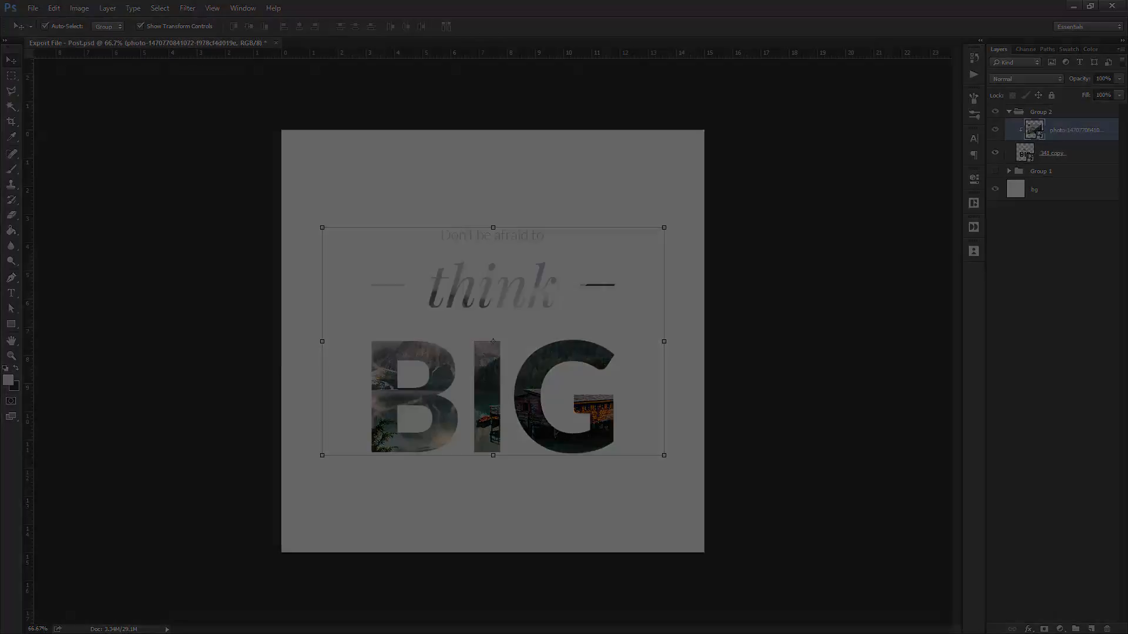